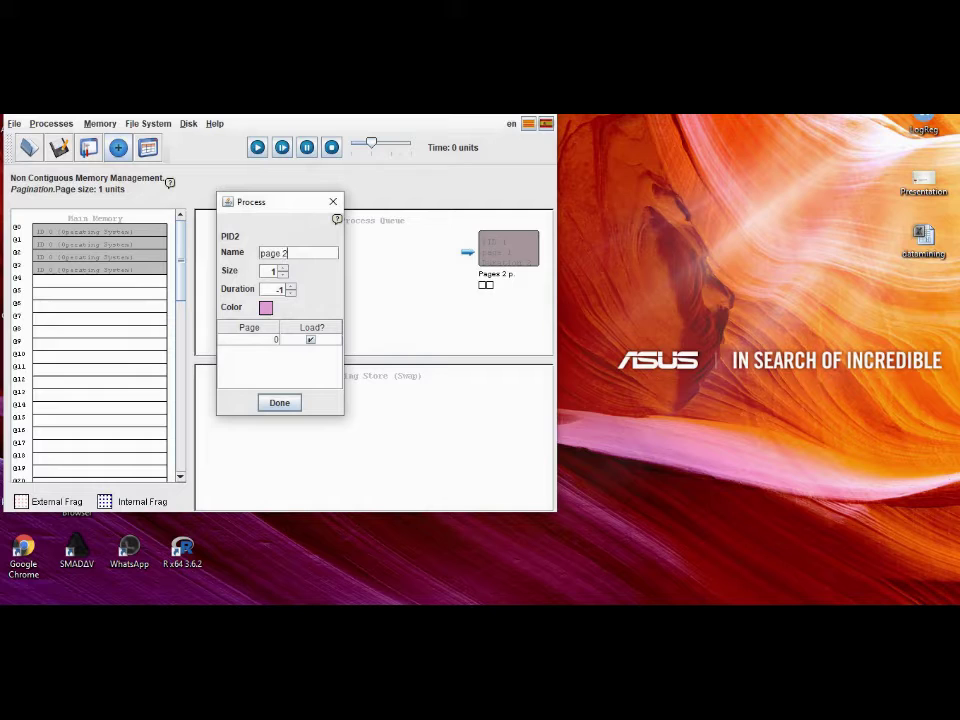
- Set the page 2 process's size to 2 and duration to 2, and add it to the process queue
key(Tab)
text(2)
key(Tab)
text(2)
key(Return)
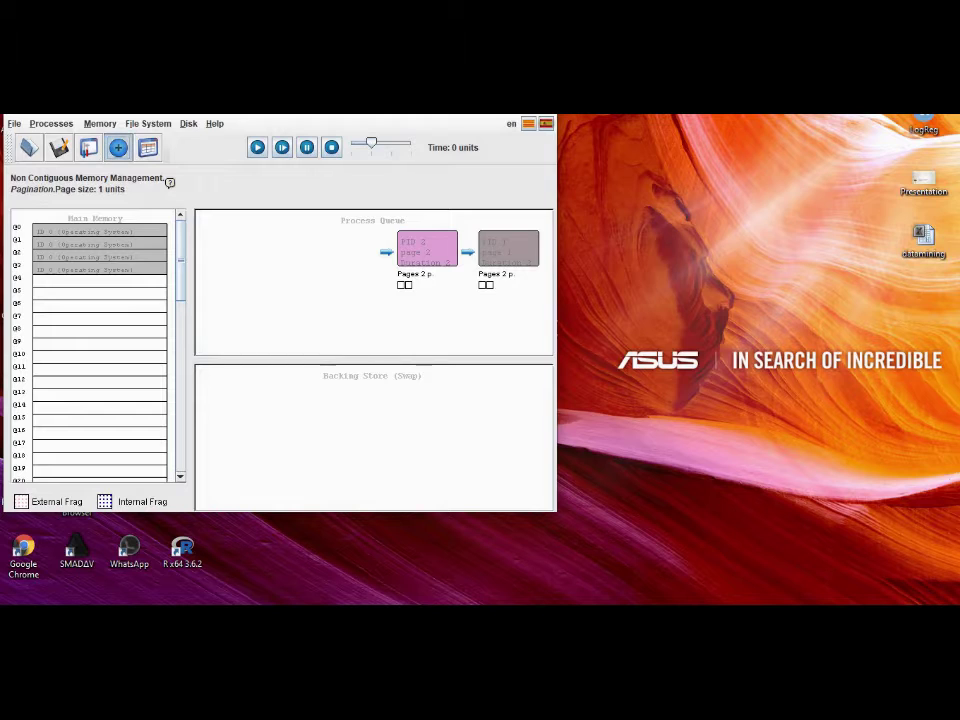
- Add a process named page 3 with size 3 and duration 3 to the queue
click(118, 148)
text(page 3)
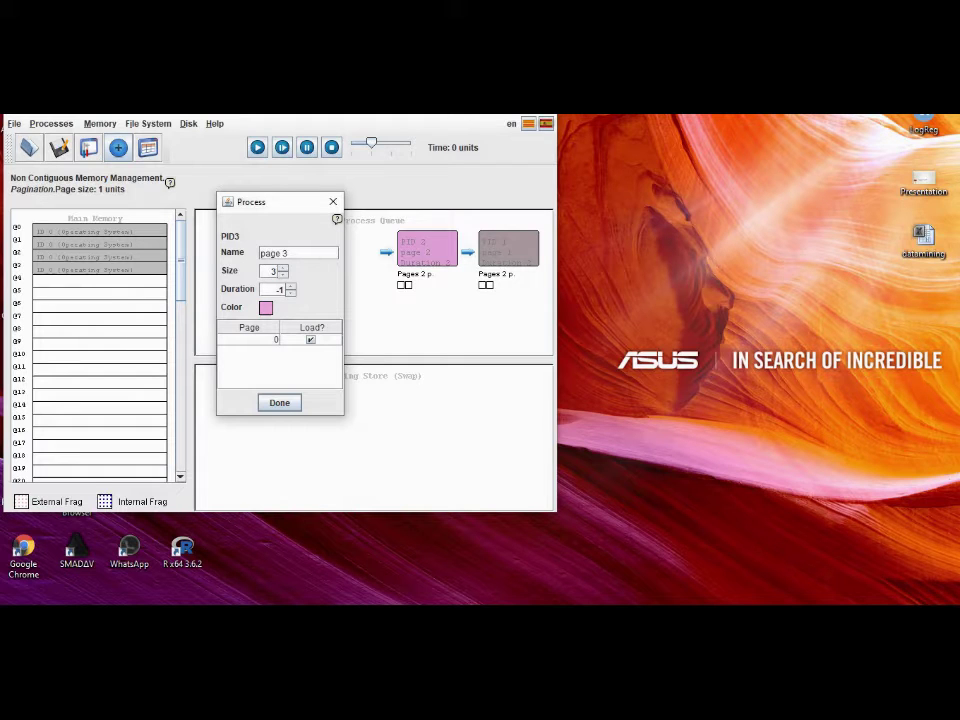
key(Tab)
text(3)
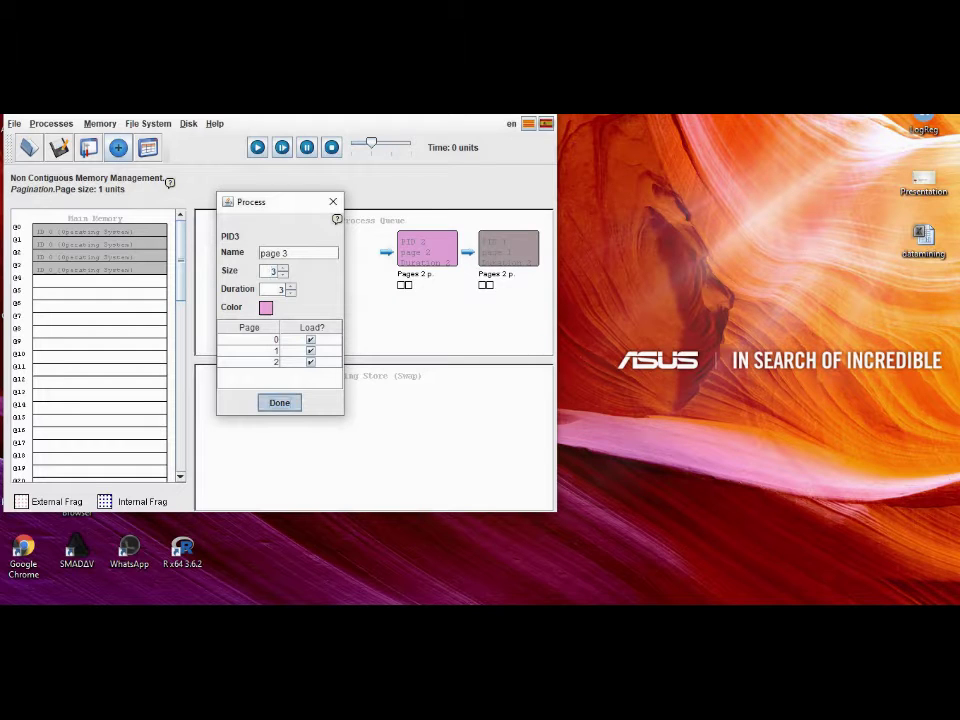
click(279, 403)
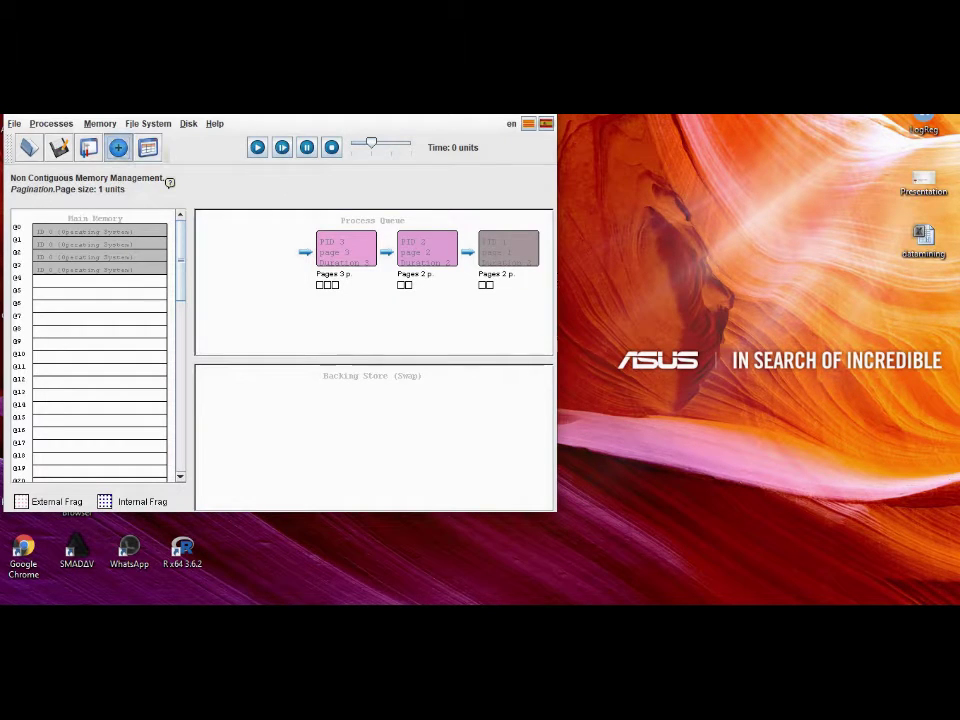
- Add a process named page 4 with size 3 and duration 3 to the queue
click(118, 147)
text(page 4)
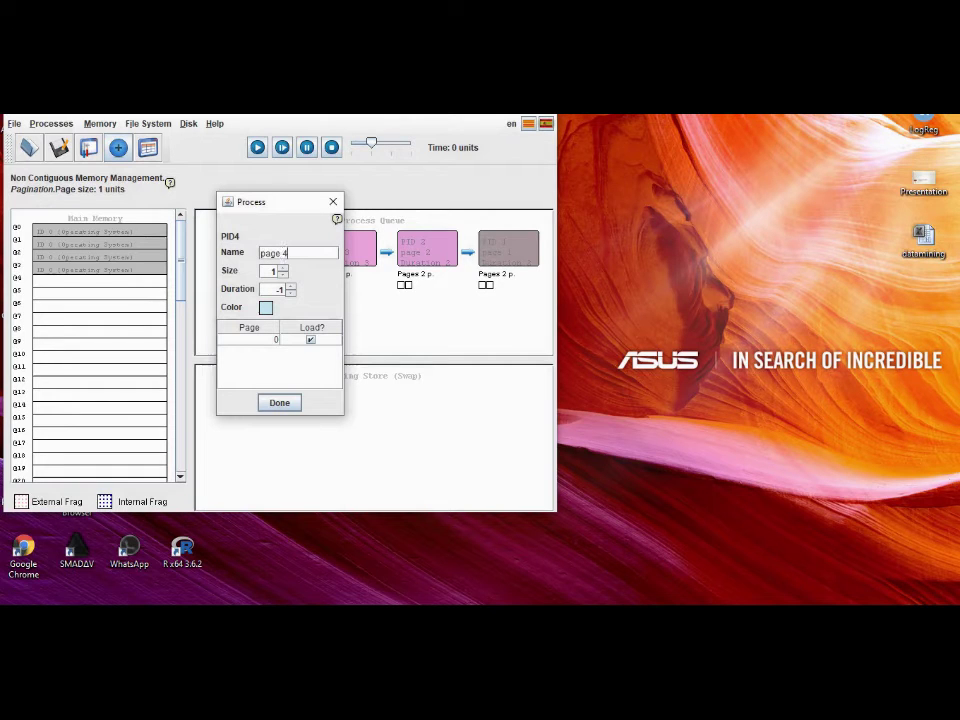
key(Tab)
text(3)
key(Tab)
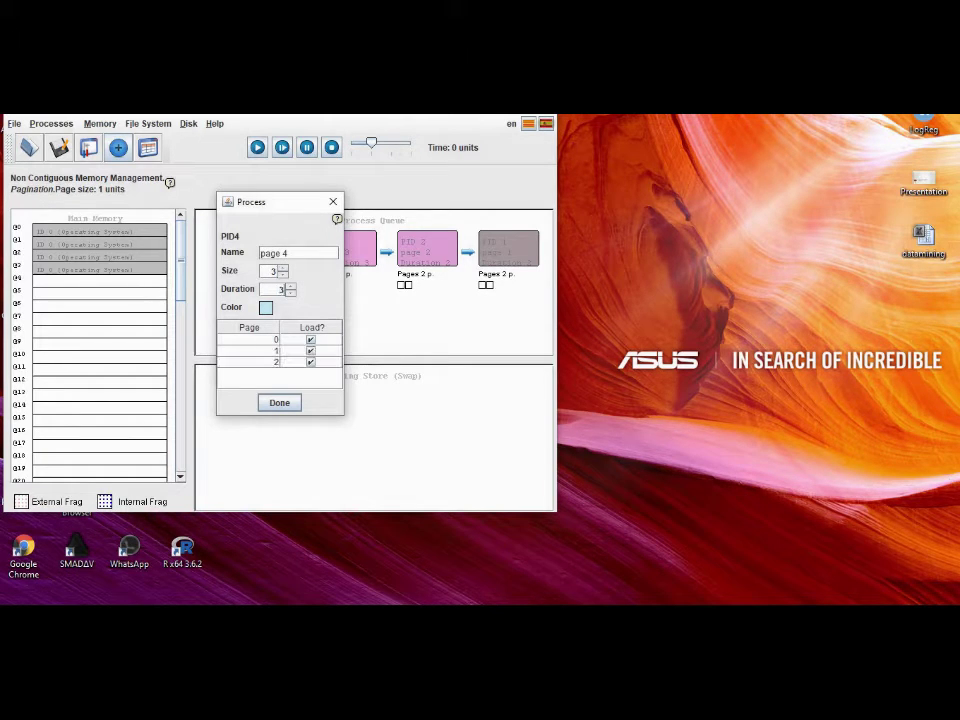
key(Return)
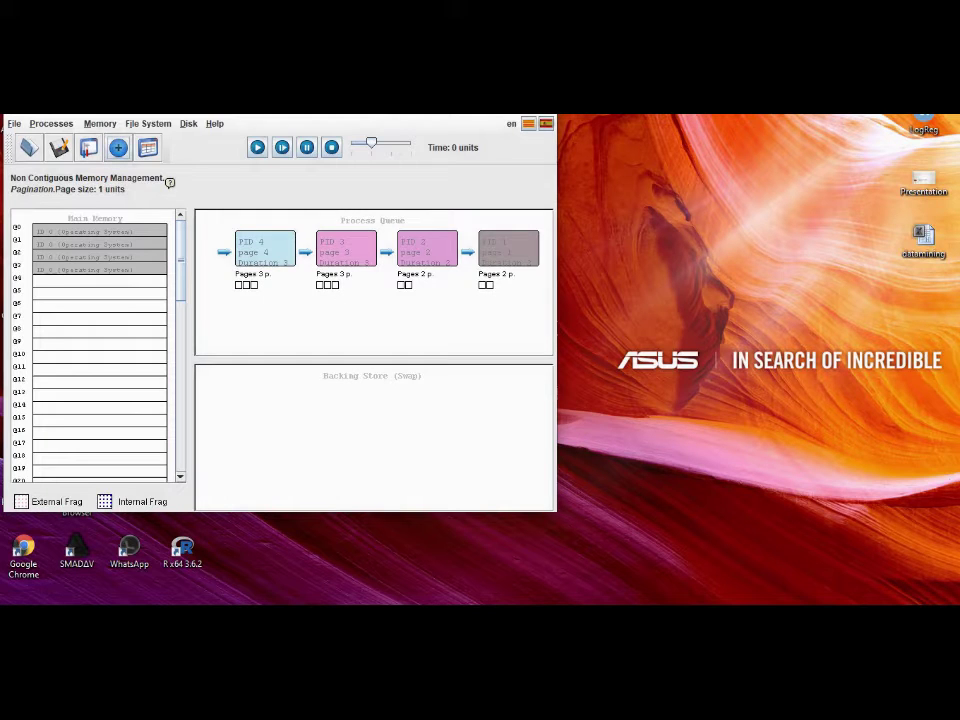
- Add a process named page 5 with size 2 and duration 2 to the queue
click(118, 147)
text(page 5)
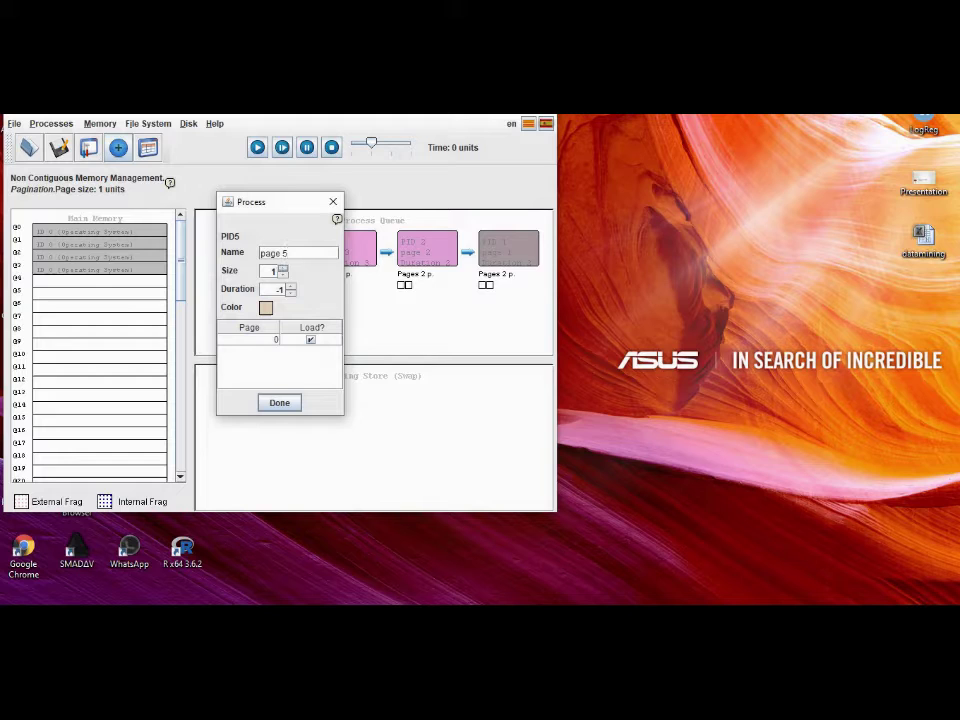
key(Tab)
text(2)
key(Tab)
key(Return)
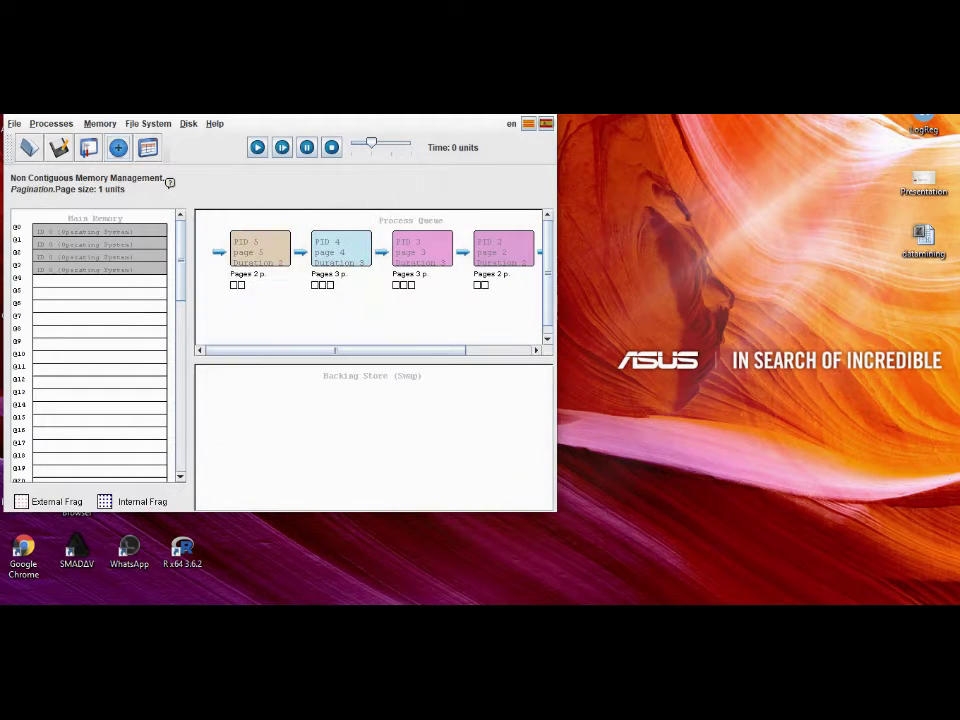
- Add a process named page 6 with size 2 and duration 2 to the queue
click(118, 147)
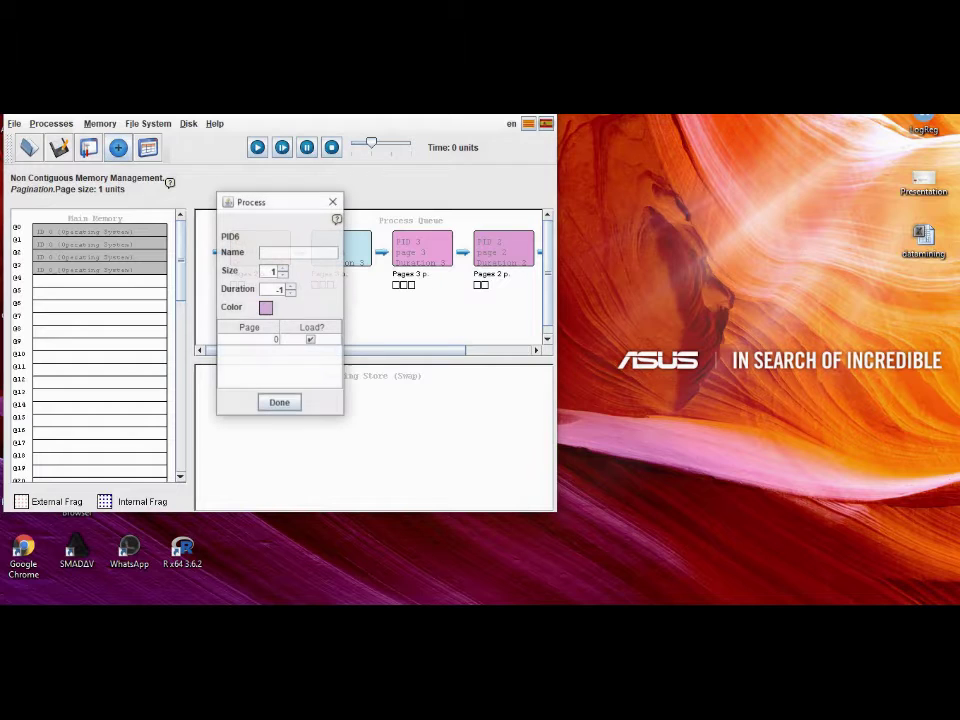
text(page 6)
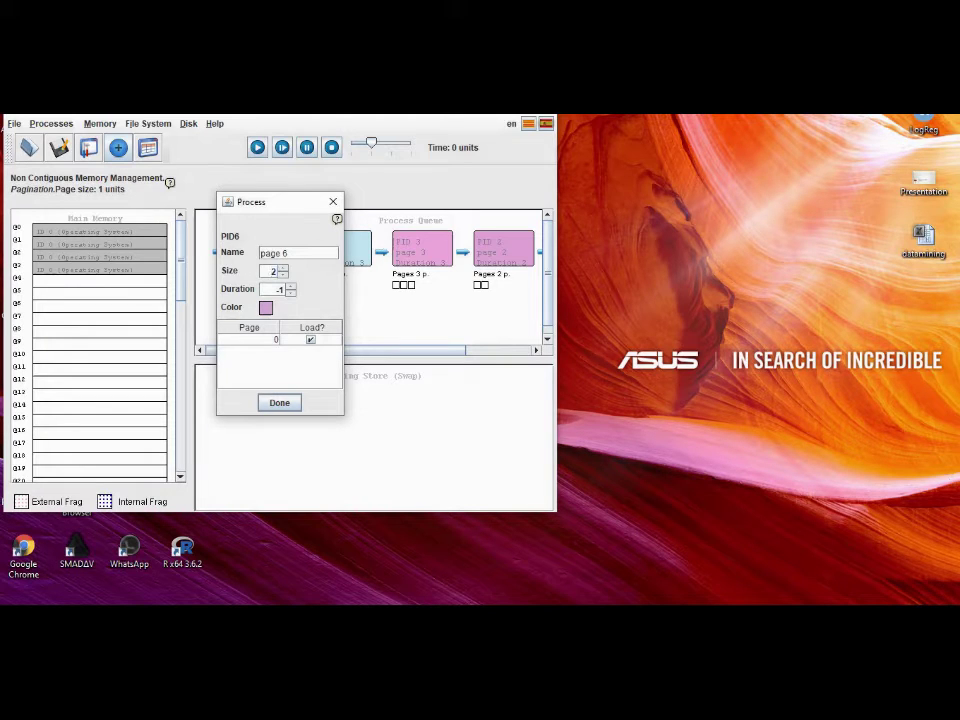
key(Tab)
text(2)
key(Return)
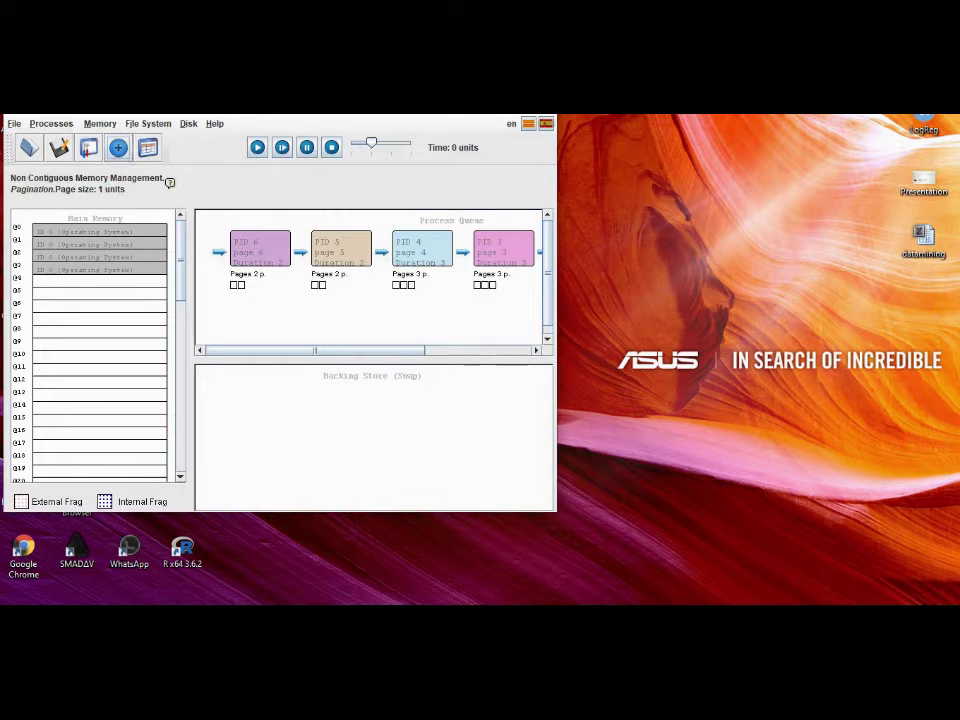
- Add a process named page 7 with size 3 and duration 3 to the queue
click(118, 148)
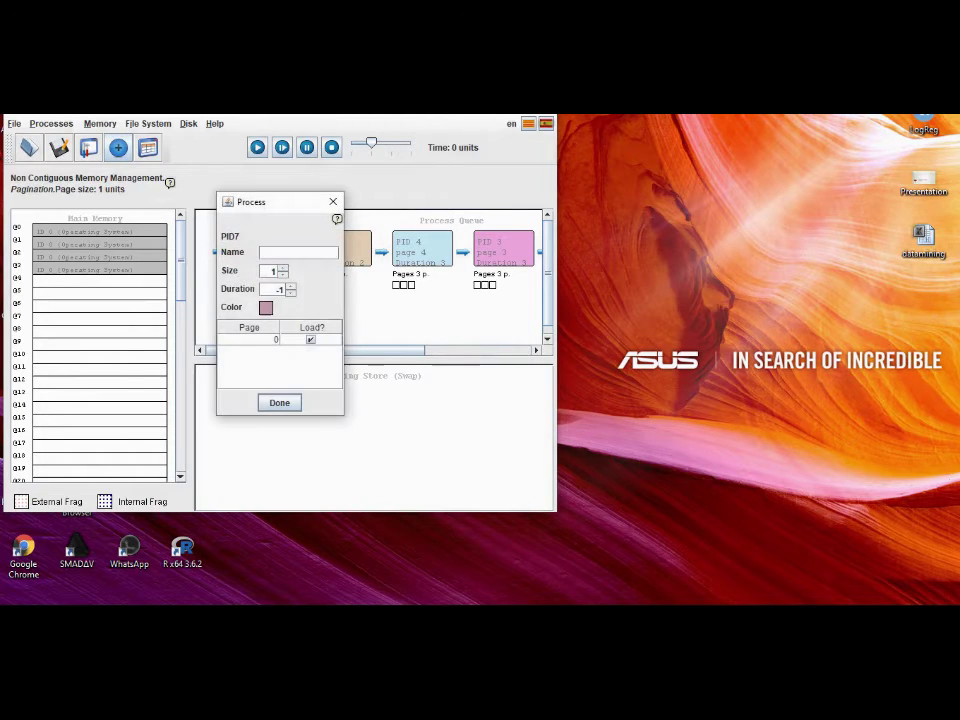
text(page 7)
key(Tab)
text(3)
key(Tab)
text(3)
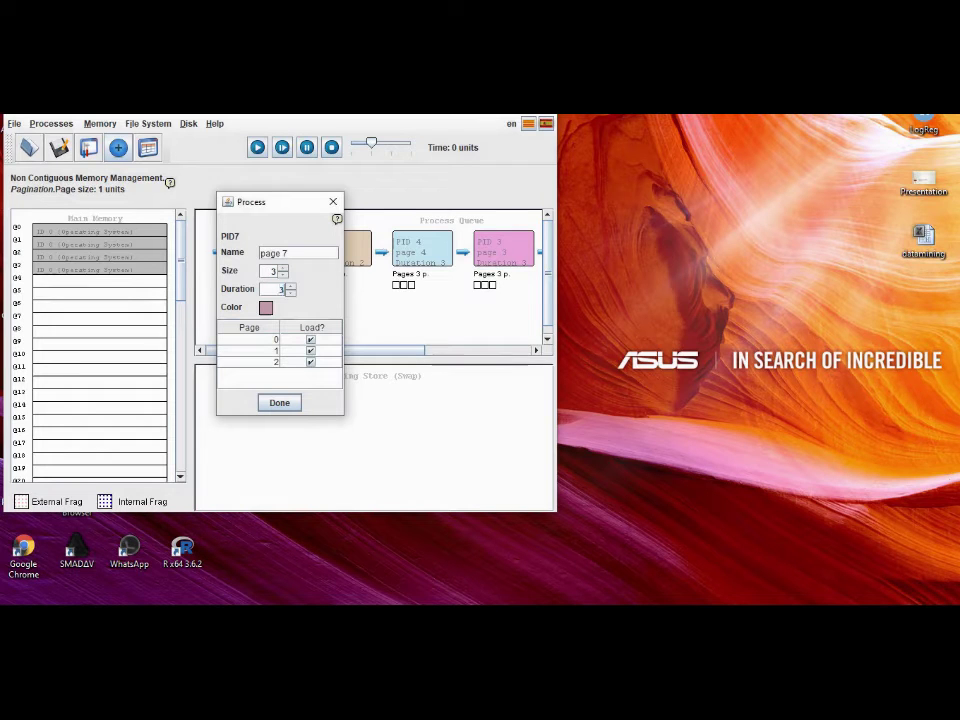
key(Return)
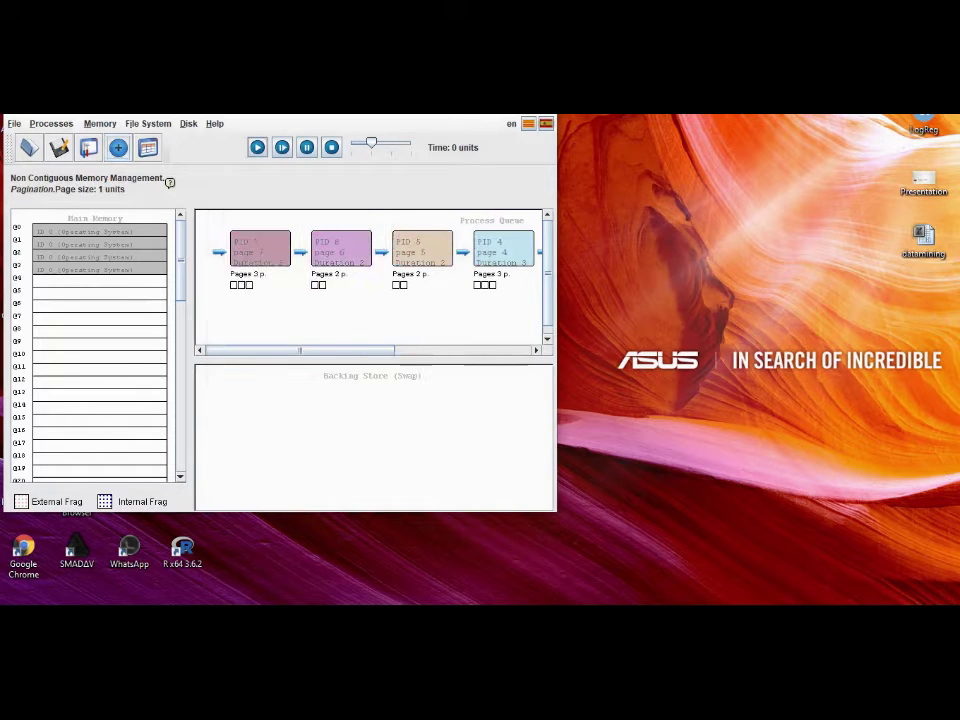
- Add a process named page 8 with size 3 and duration 3 to the queue
click(118, 148)
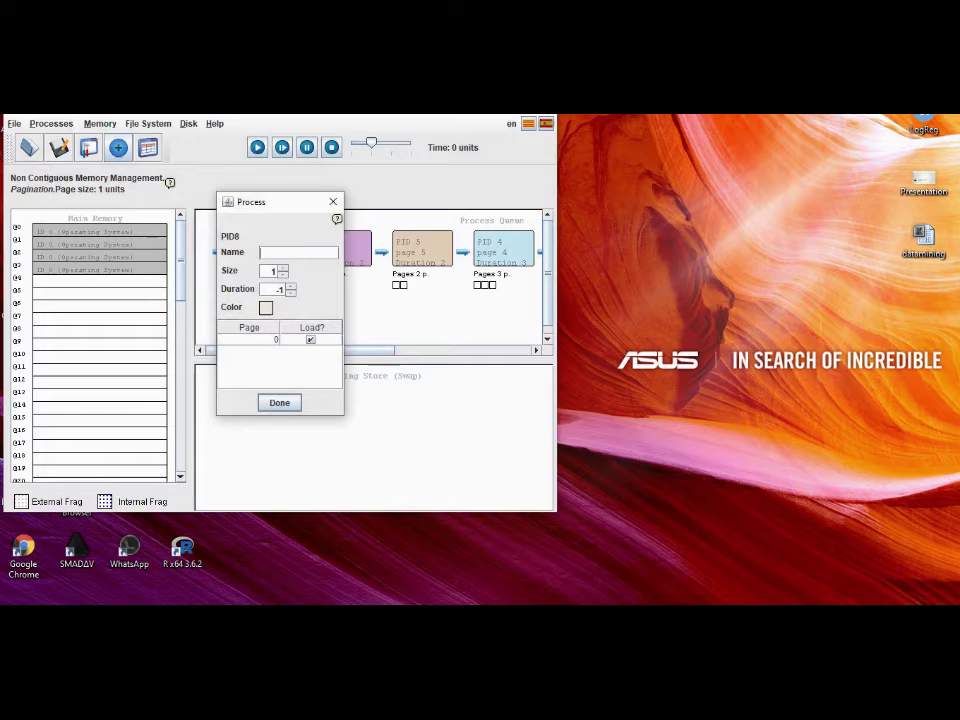
text(page 8)
key(Tab)
text(3)
key(Tab)
text(3)
key(Return)
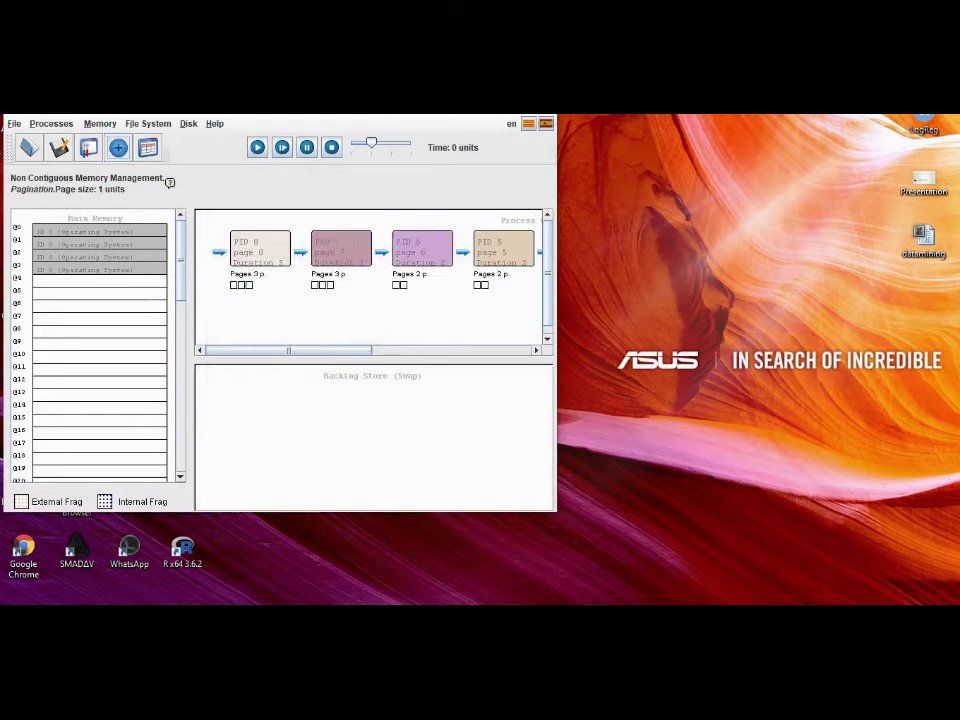
- Add a process named page 9 with size 2 and duration 2 to the queue
click(118, 148)
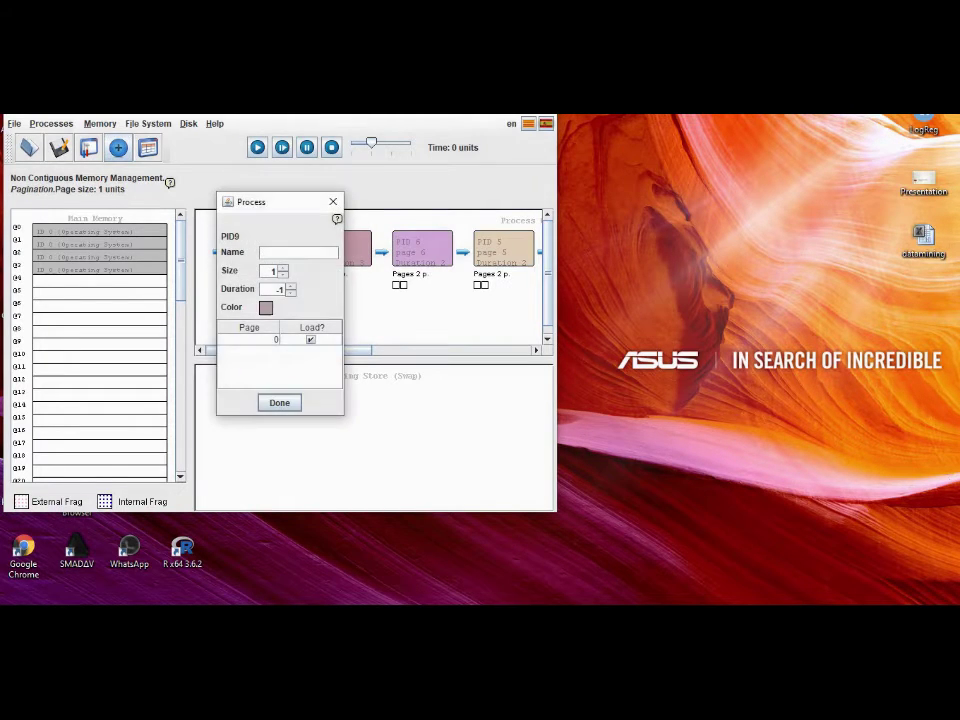
text(page 9)
key(Tab)
text(2)
key(Tab)
text(2)
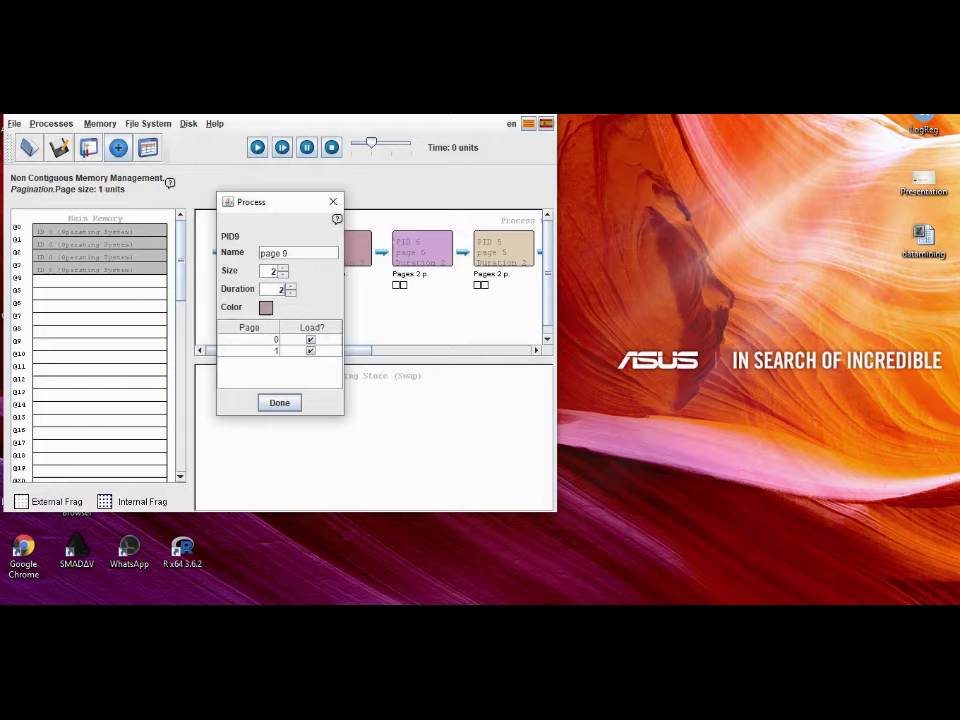
key(Return)
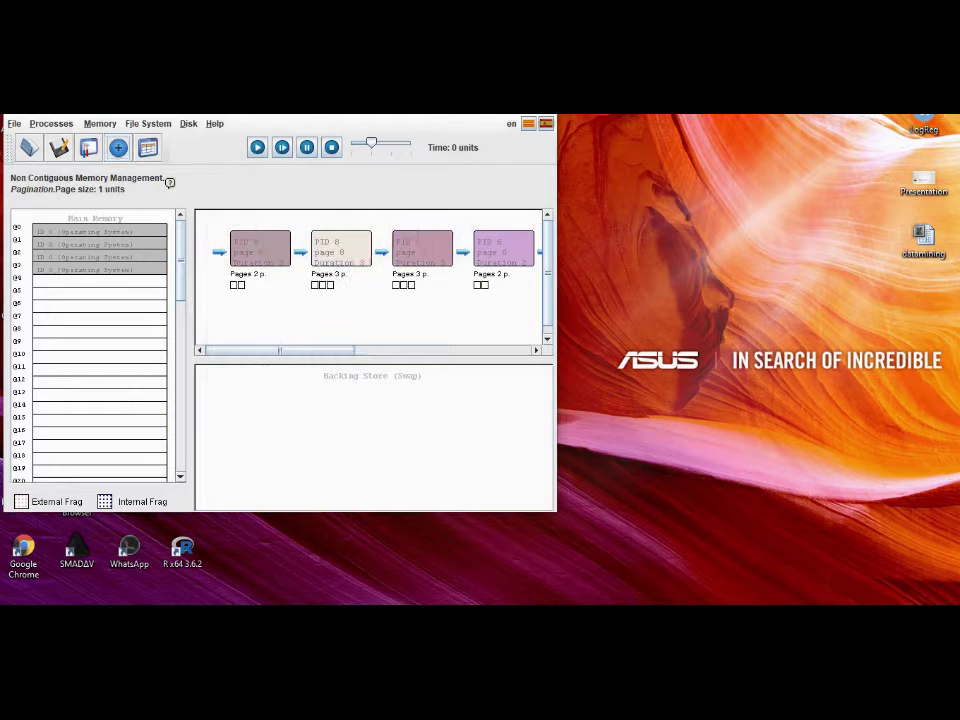
- Add a process named page 10 with size 2 and duration 2 to the queue
click(118, 148)
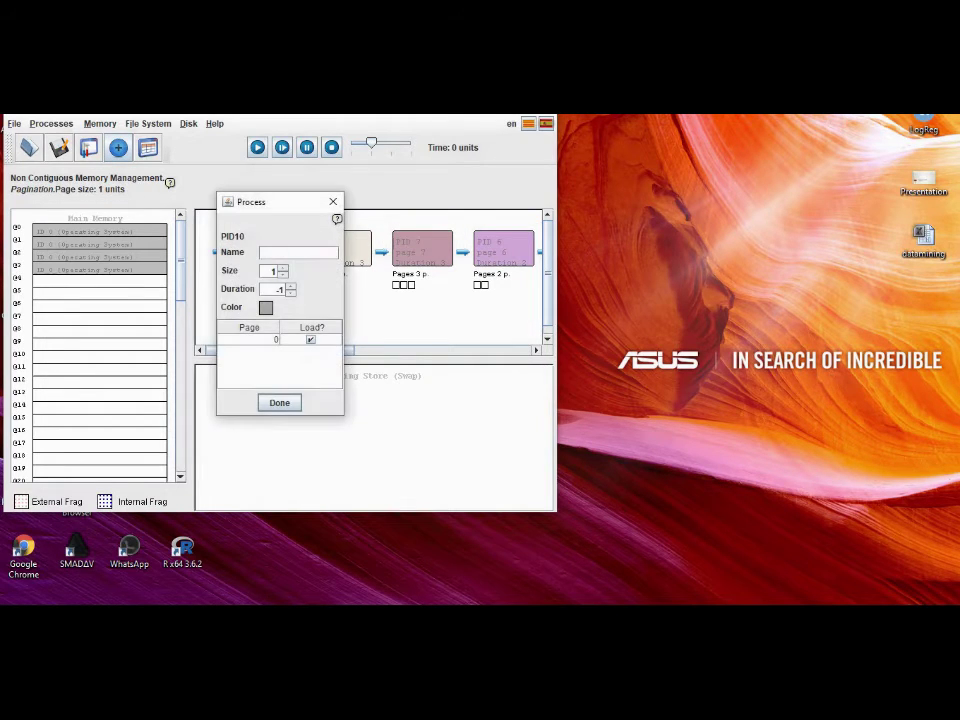
text(page 10)
key(Tab)
text(2)
key(Tab)
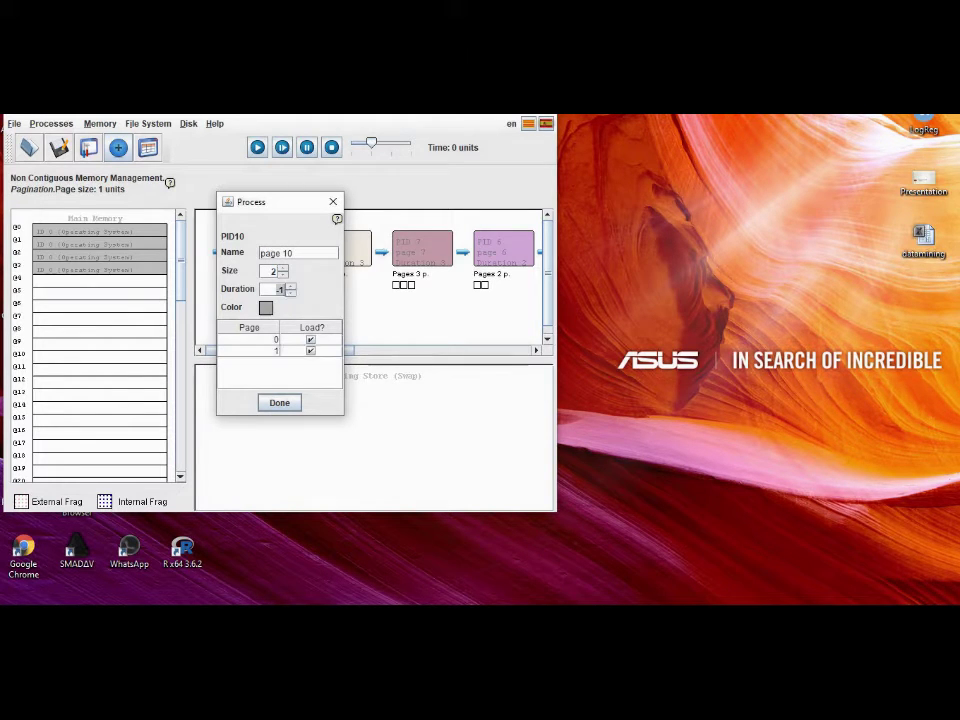
text(2)
key(Return)
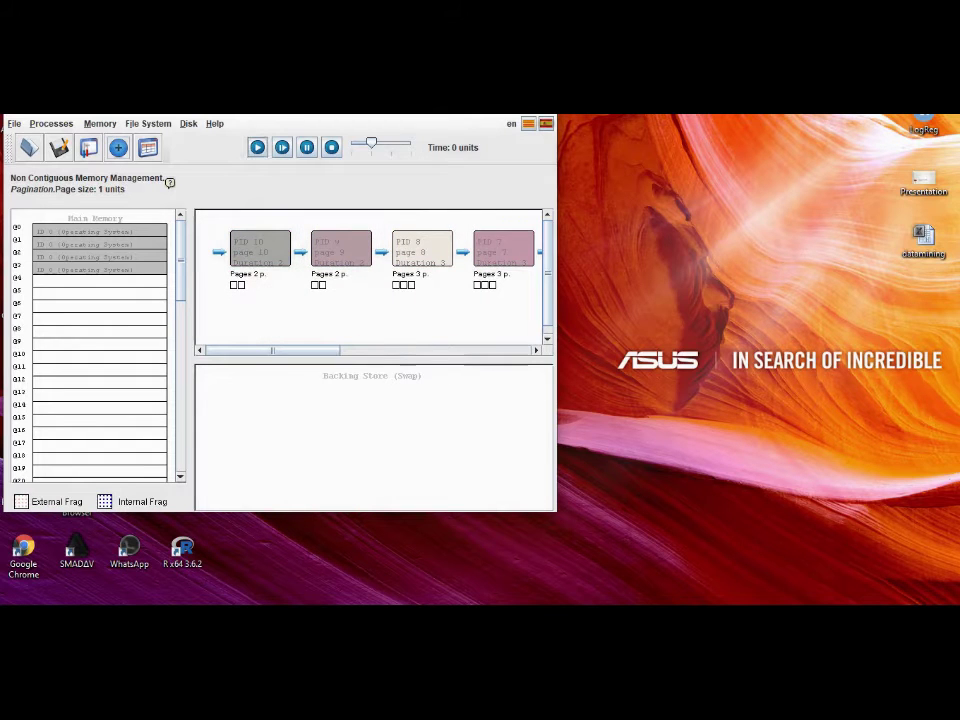
- Run the pagination simulation and place the Occupation report beside the main window to follow the memory frames
click(257, 147)
click(148, 147)
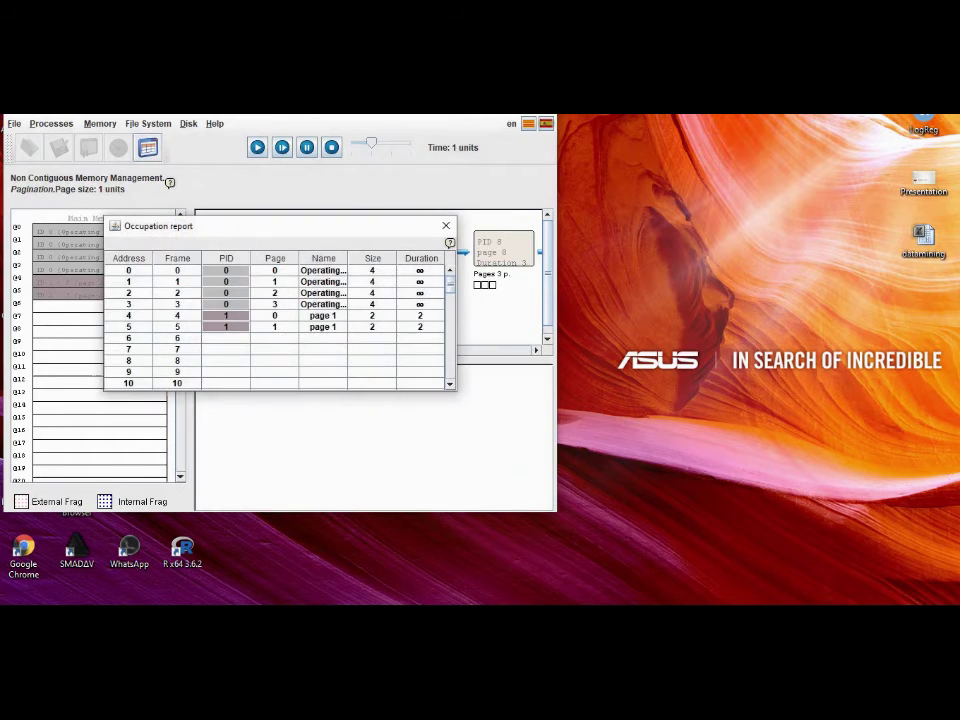
drag(280, 225, 754, 212)
key(alt+Tab)
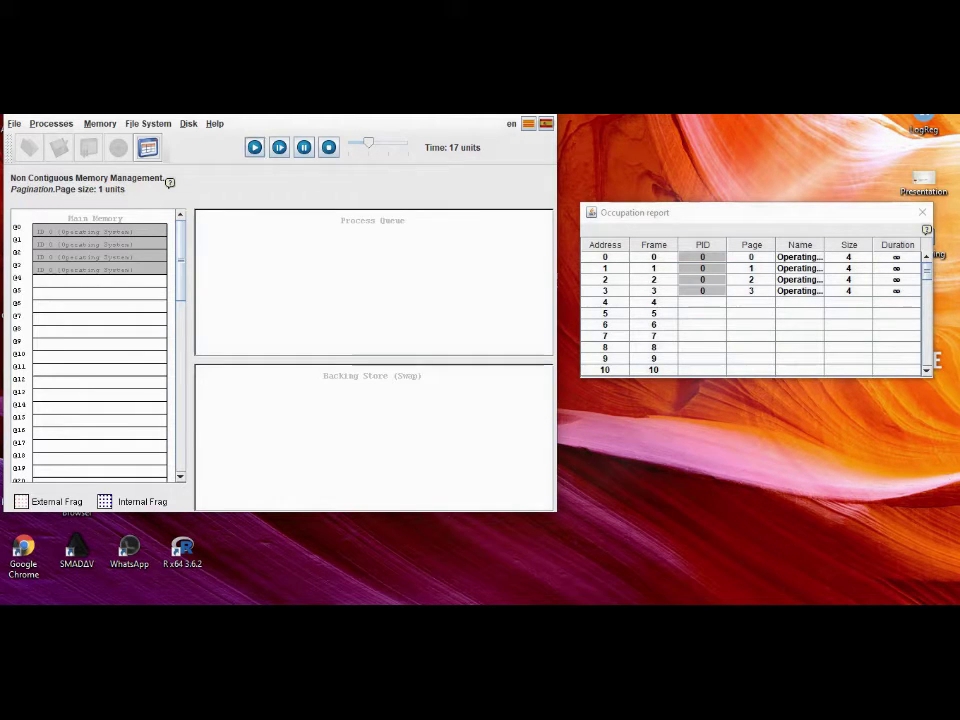
- Reset the pagination simulation to its initial state and run it again with the same processes
click(329, 147)
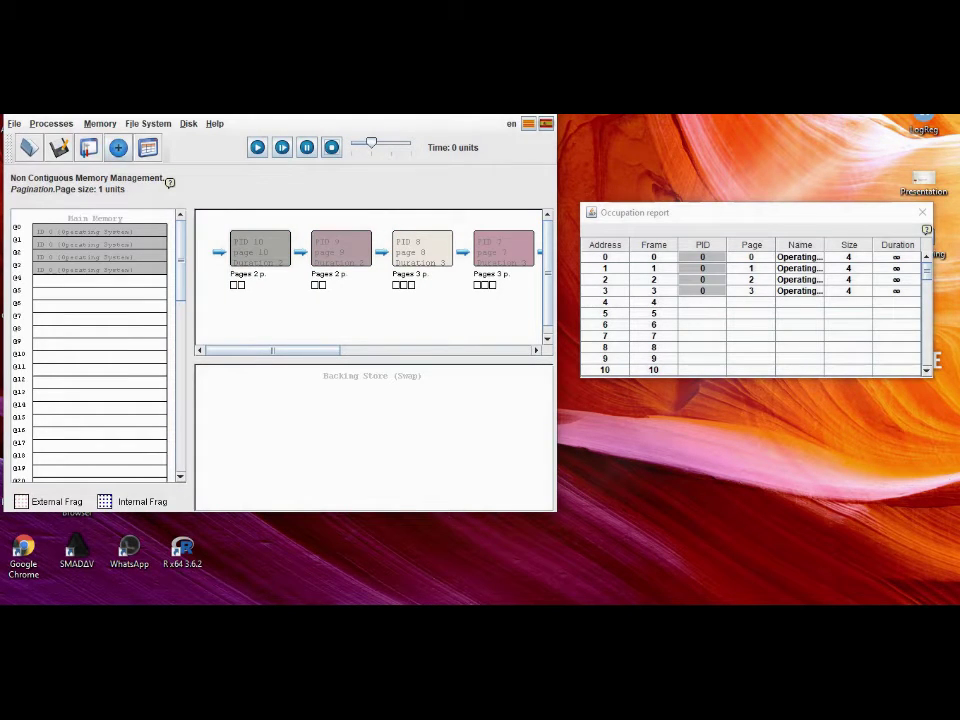
click(118, 147)
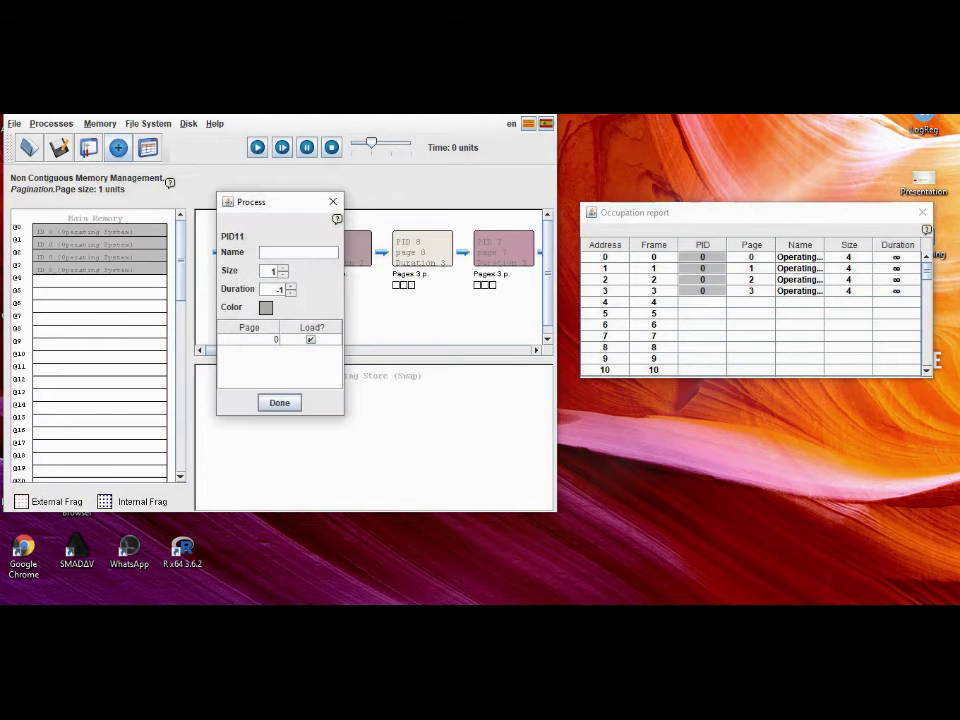
click(333, 202)
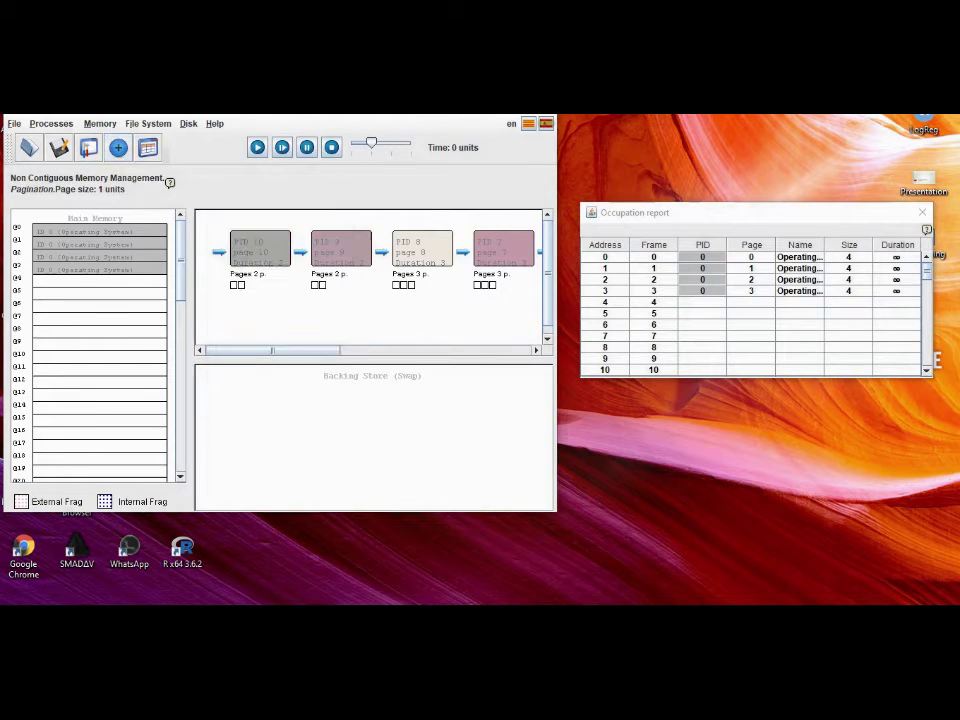
click(257, 147)
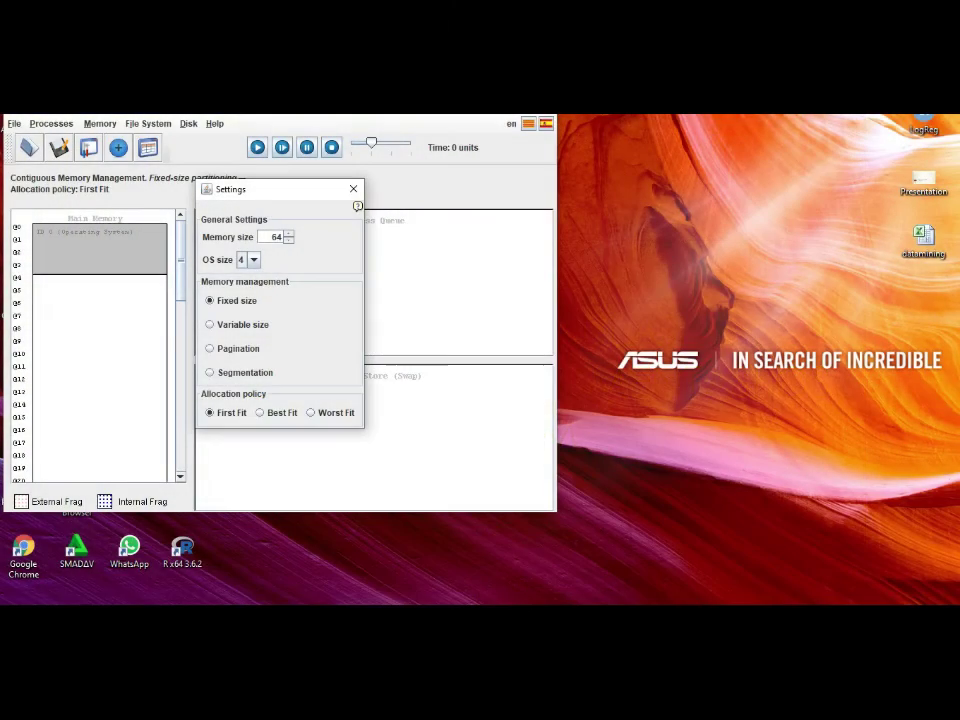
- Switch the memory management to Segmentation and add a process named segment 1 with the default size and duration
click(210, 372)
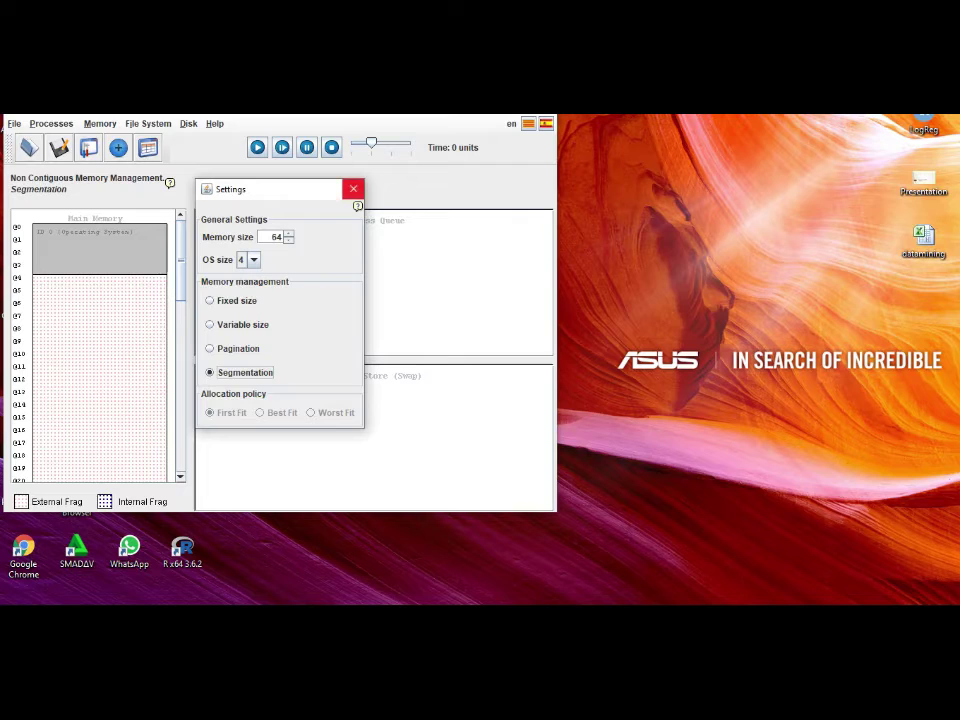
click(353, 189)
click(118, 147)
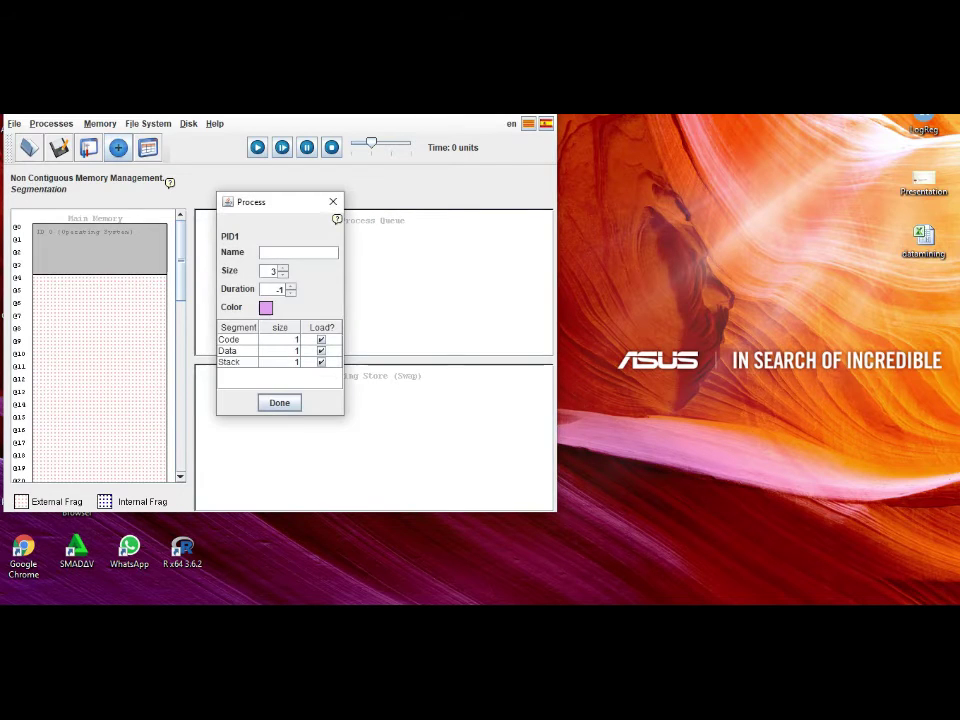
text(segment 1)
key(Return)
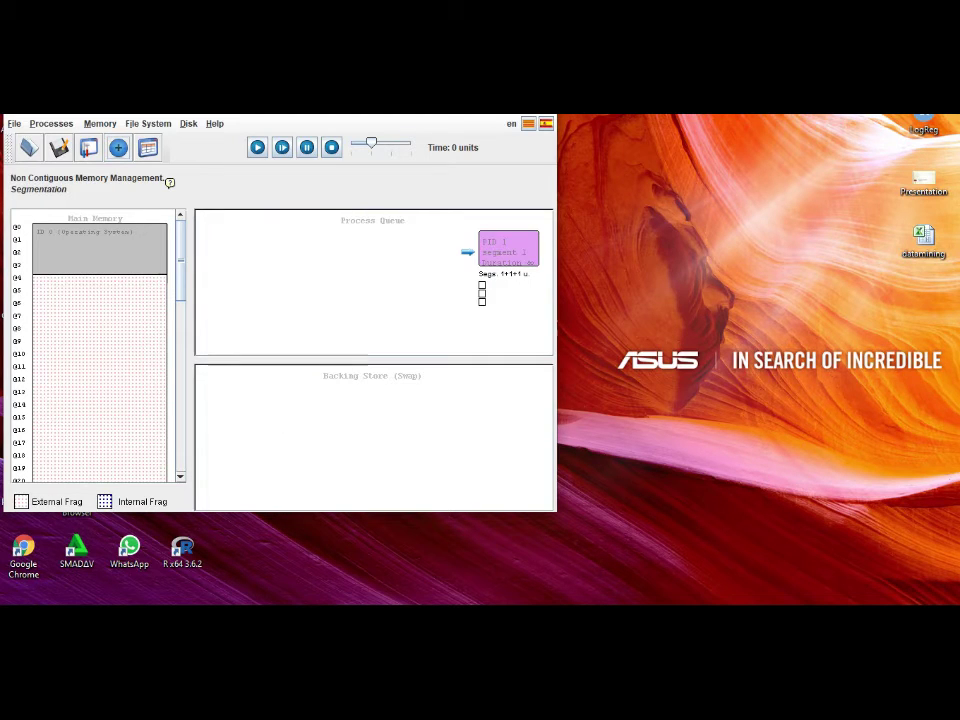
- Add a process named segment 2 to the queue with the default size and duration
click(118, 148)
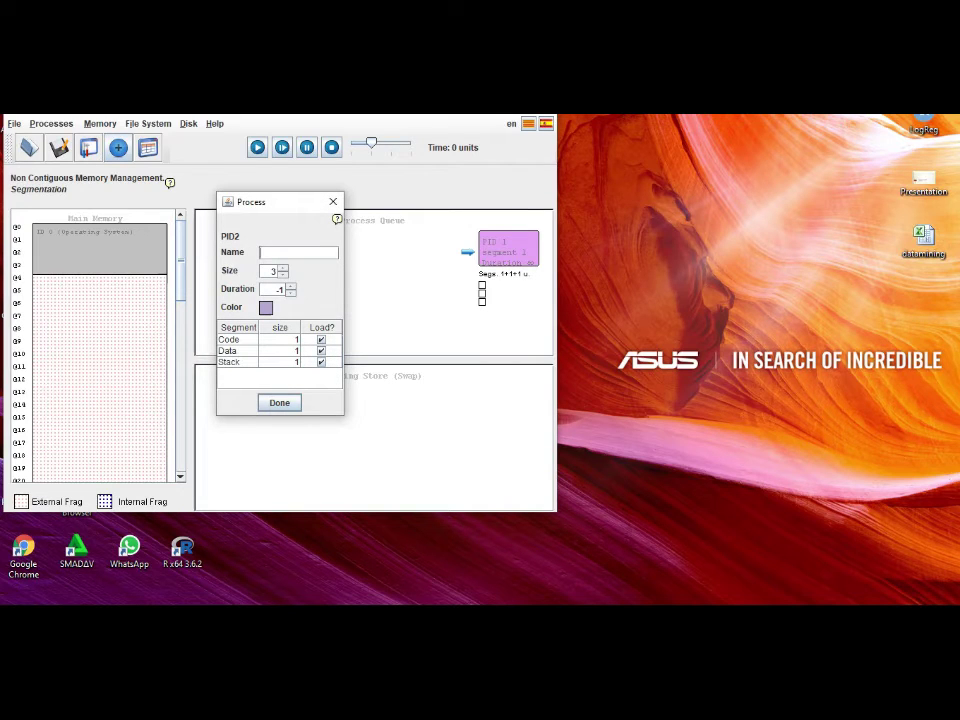
text(segment 2)
key(Return)
- Add two processes named segment 3 and segment 4 to the queue with the default size and duration
click(118, 148)
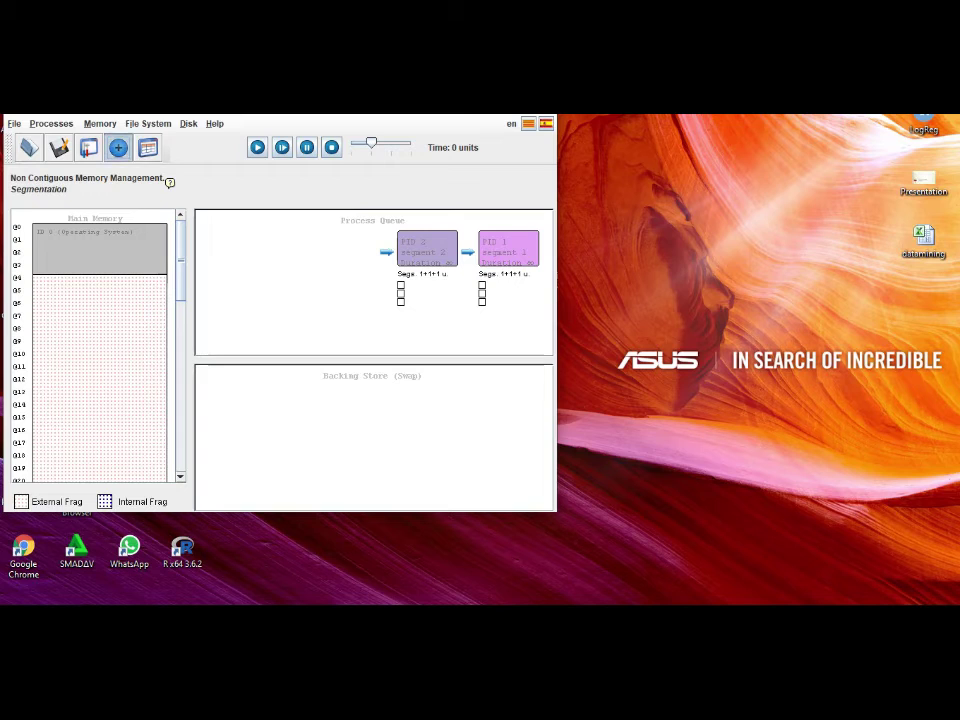
text(segment 3)
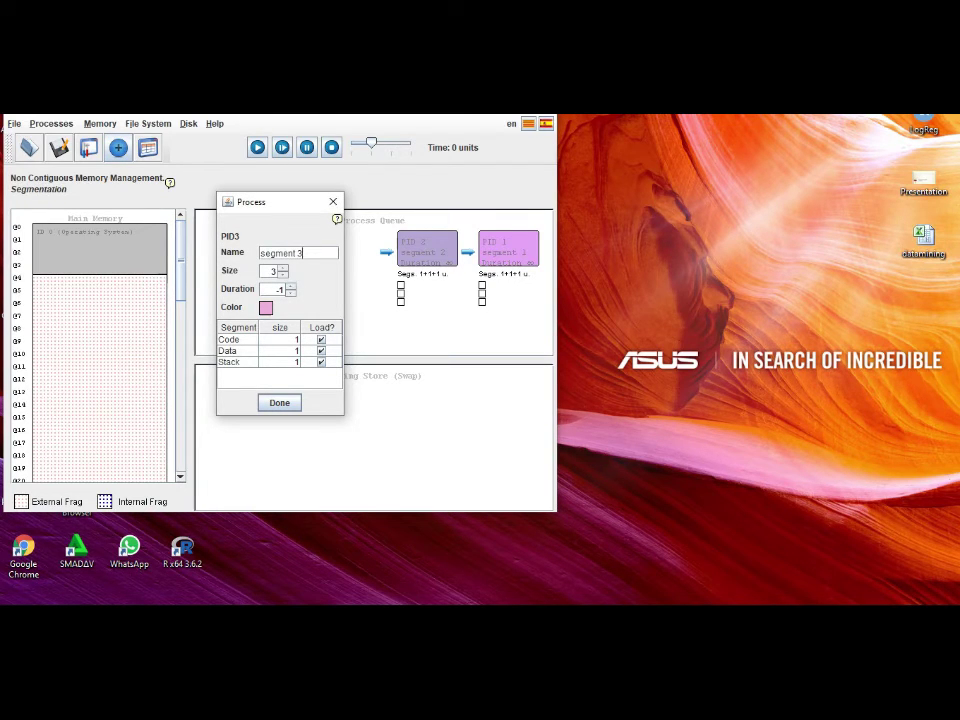
key(Return)
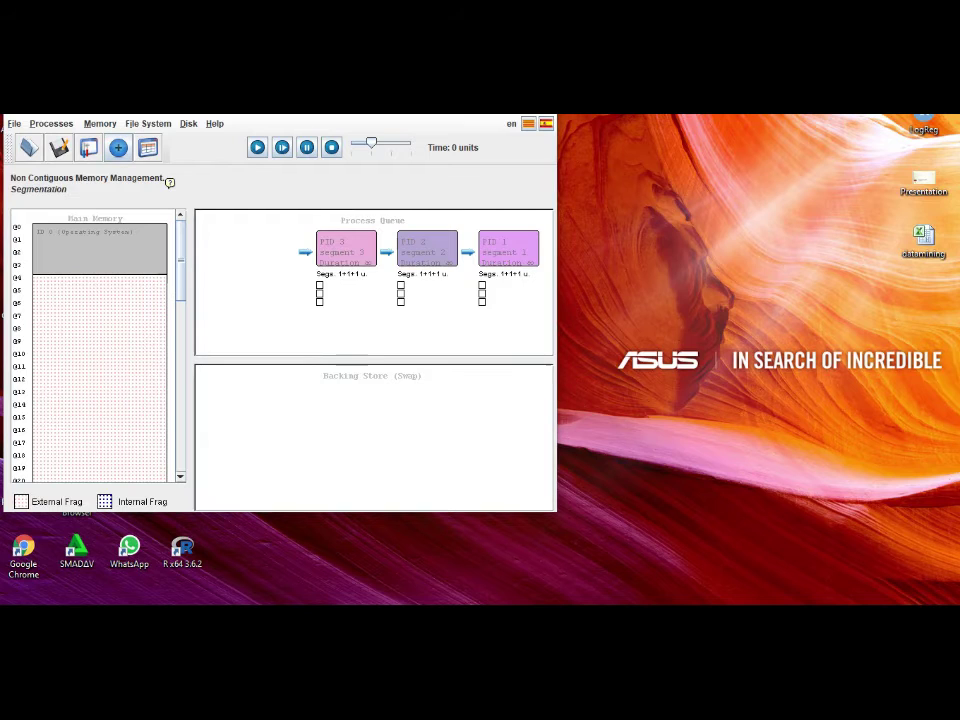
click(118, 148)
text(segment 4)
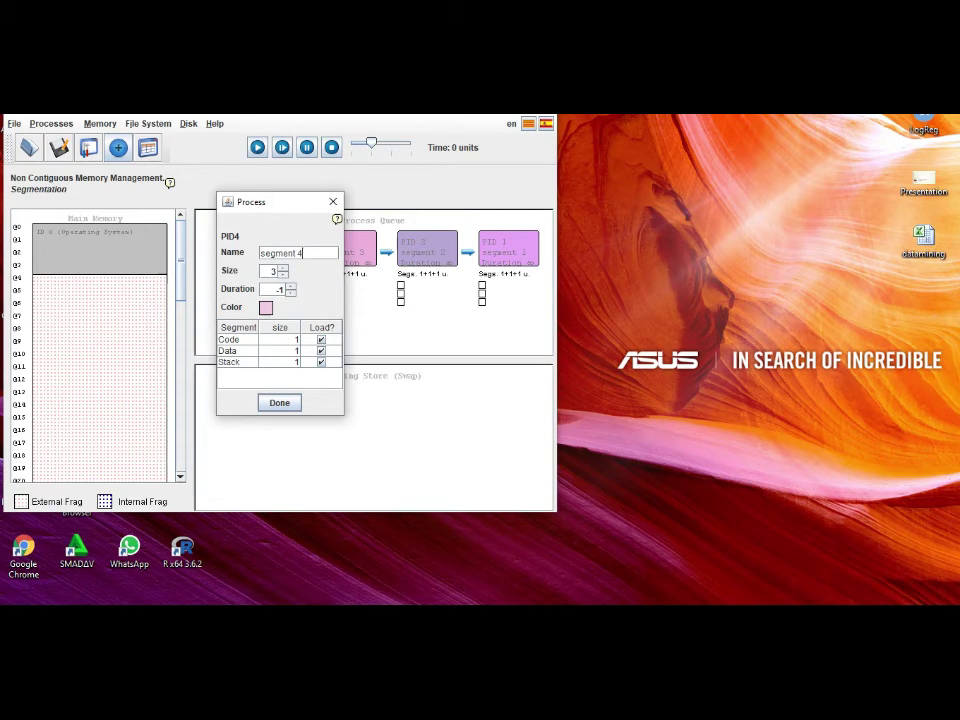
key(Return)
- Add two processes named segment 5 and segment 6 to the queue with the default size and duration
click(118, 148)
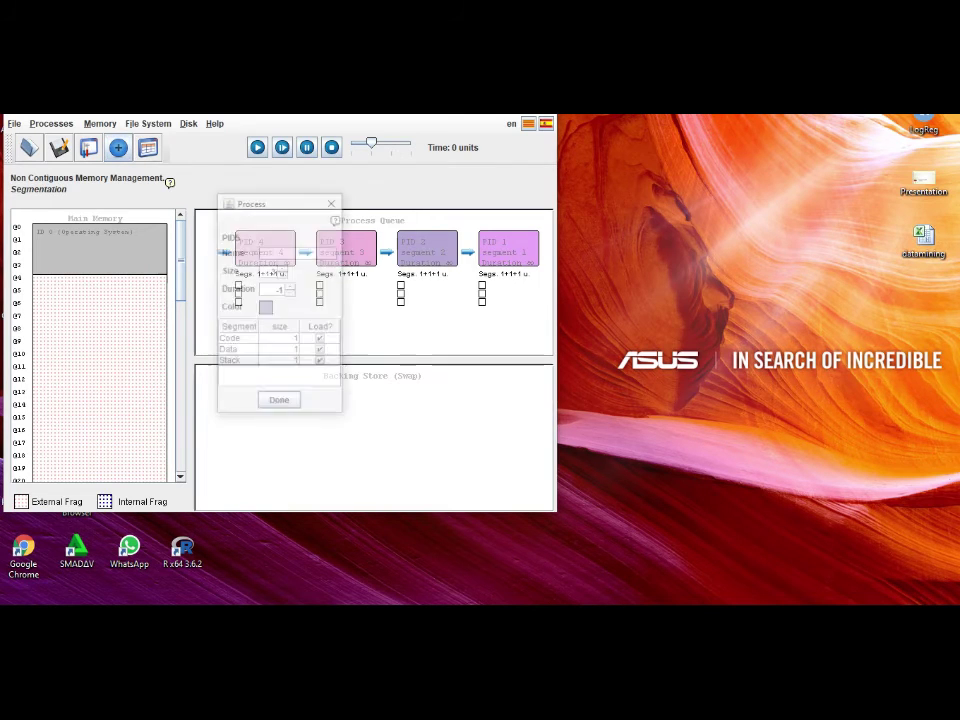
text(segment 5)
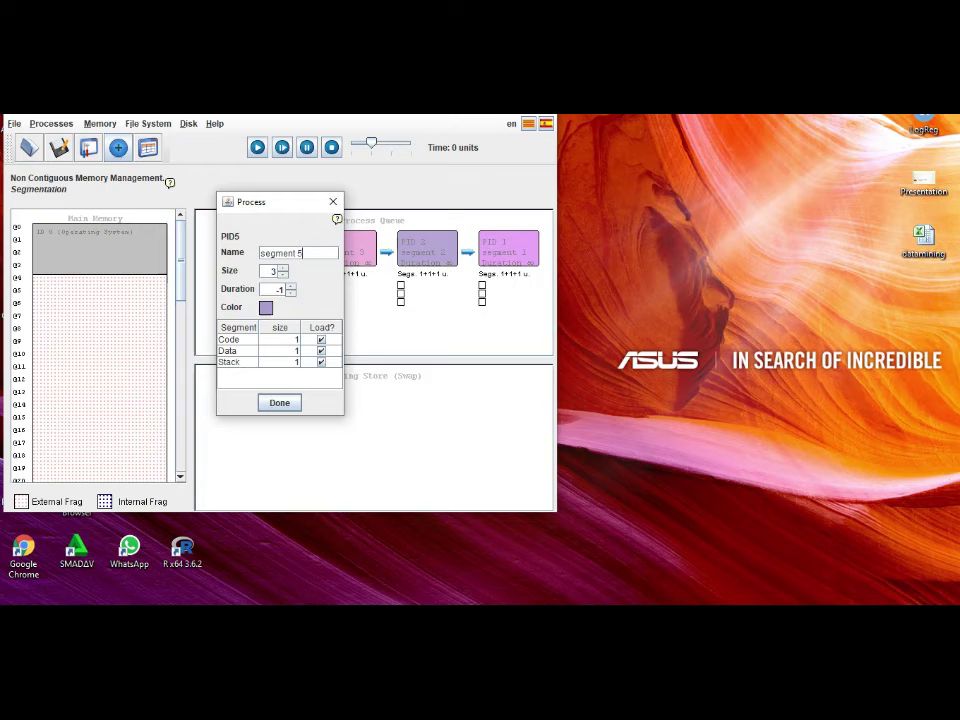
key(Return)
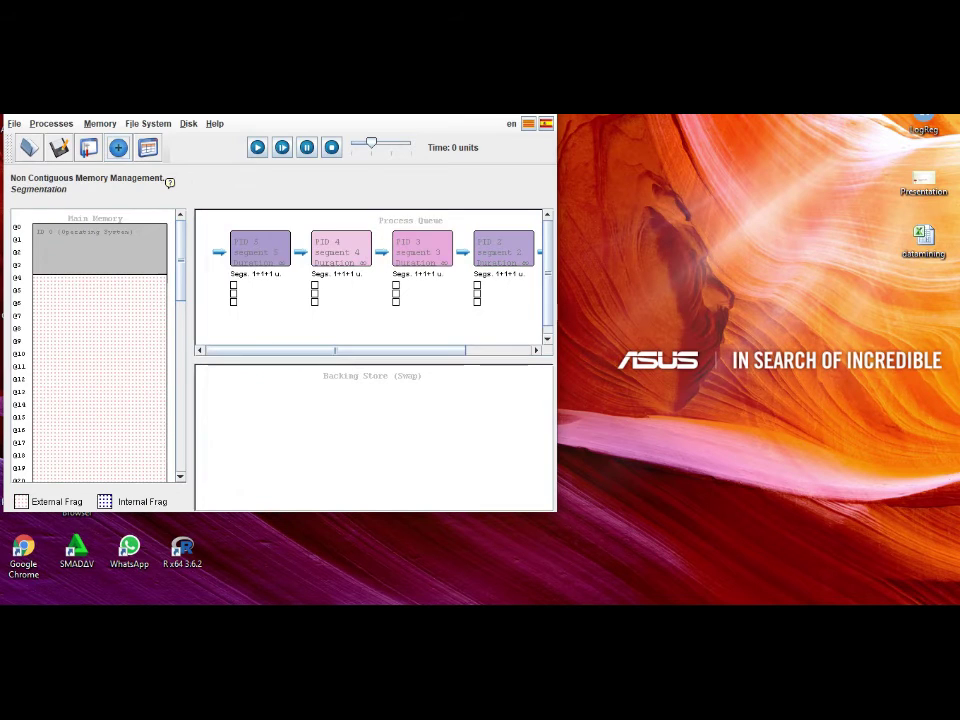
click(118, 148)
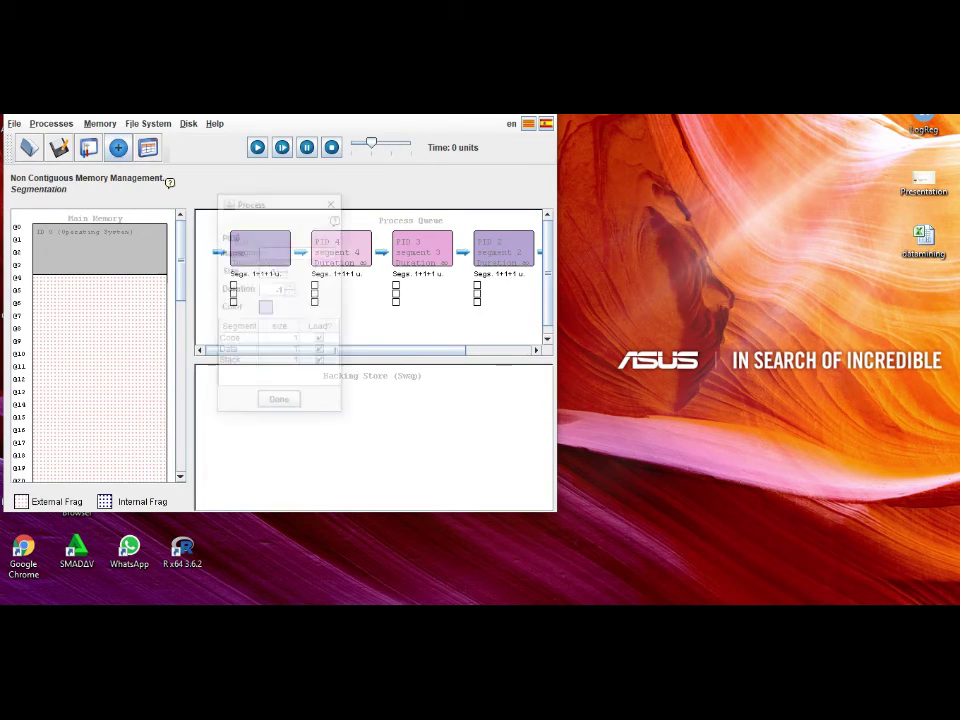
text(segment 6)
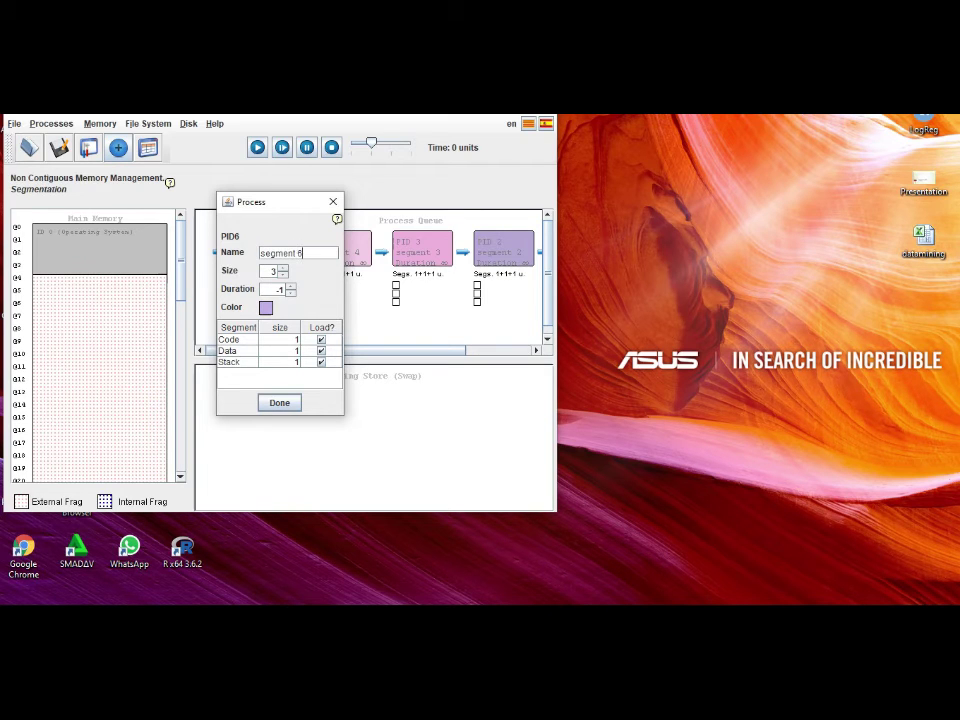
key(Return)
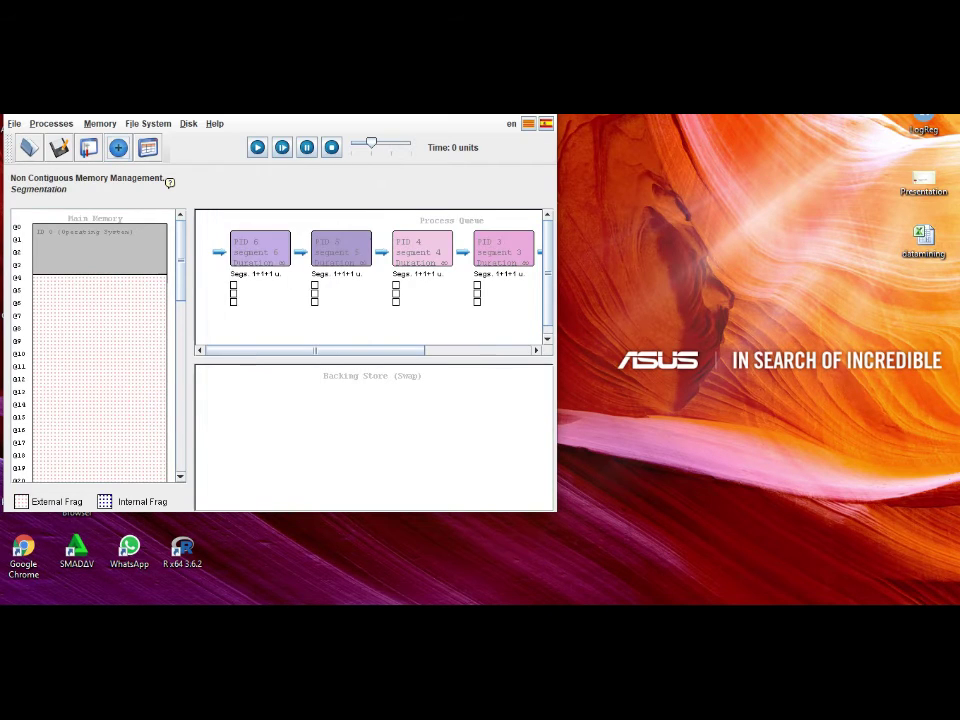
- Add two processes named segment 7 and segment 8 to the queue with the default size and duration
click(118, 148)
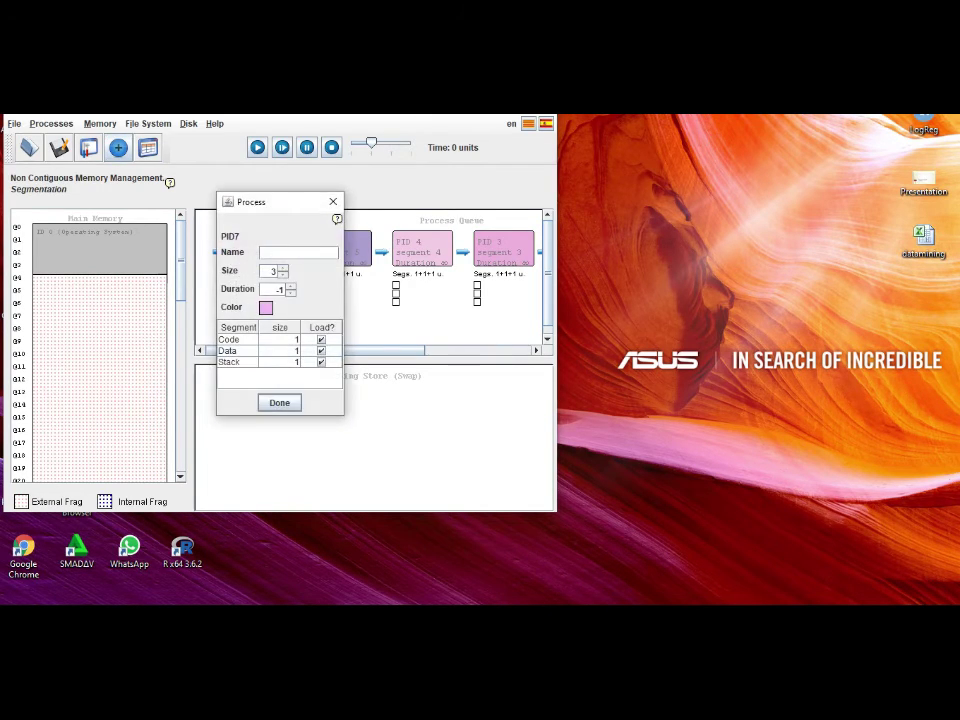
text(segment 7)
key(Return)
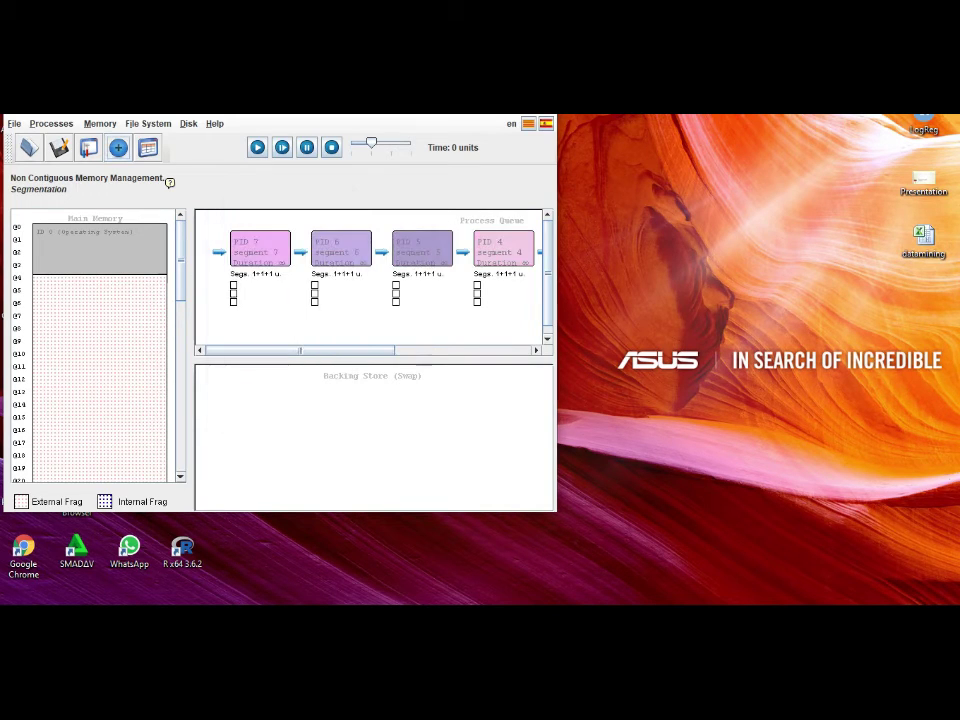
click(118, 148)
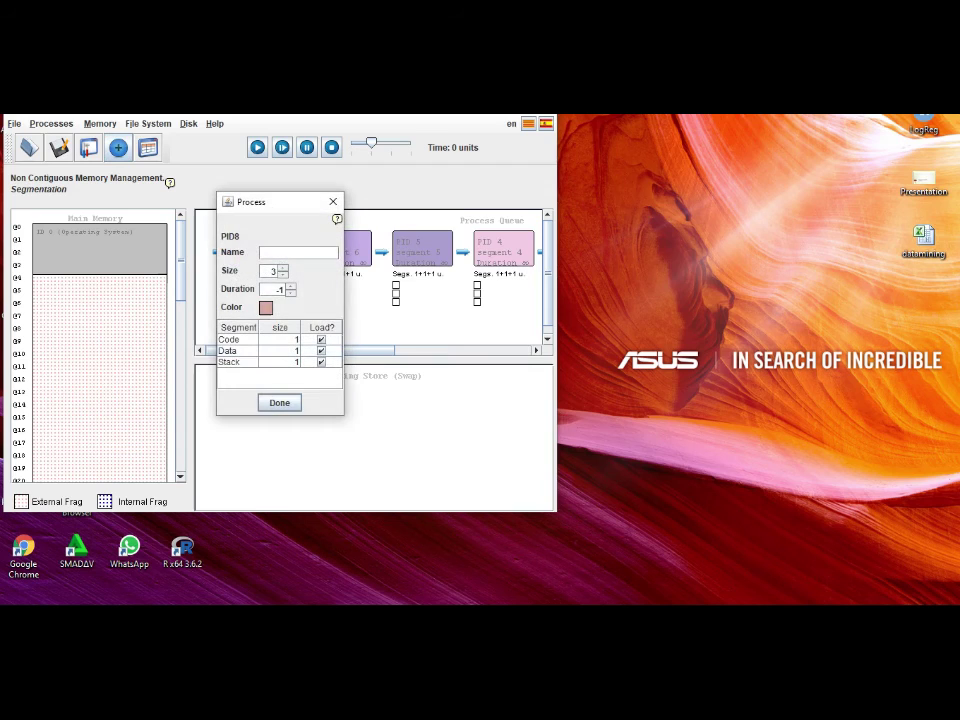
text(segment 8)
key(Return)
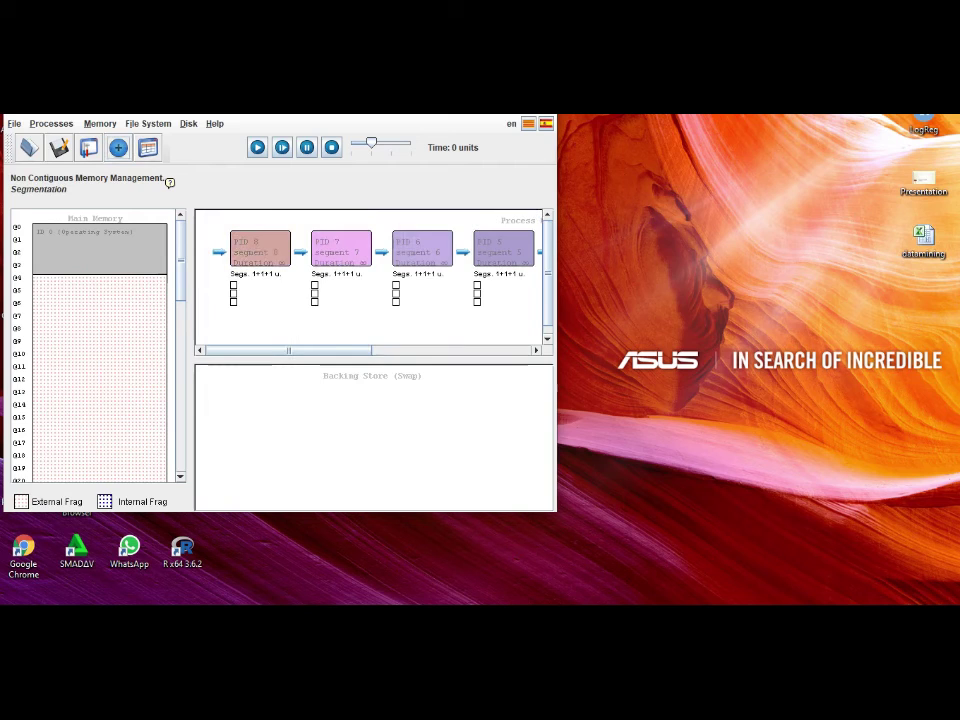
- Add two processes named segment 9 and segment 10 to the queue with the default size and duration
click(118, 148)
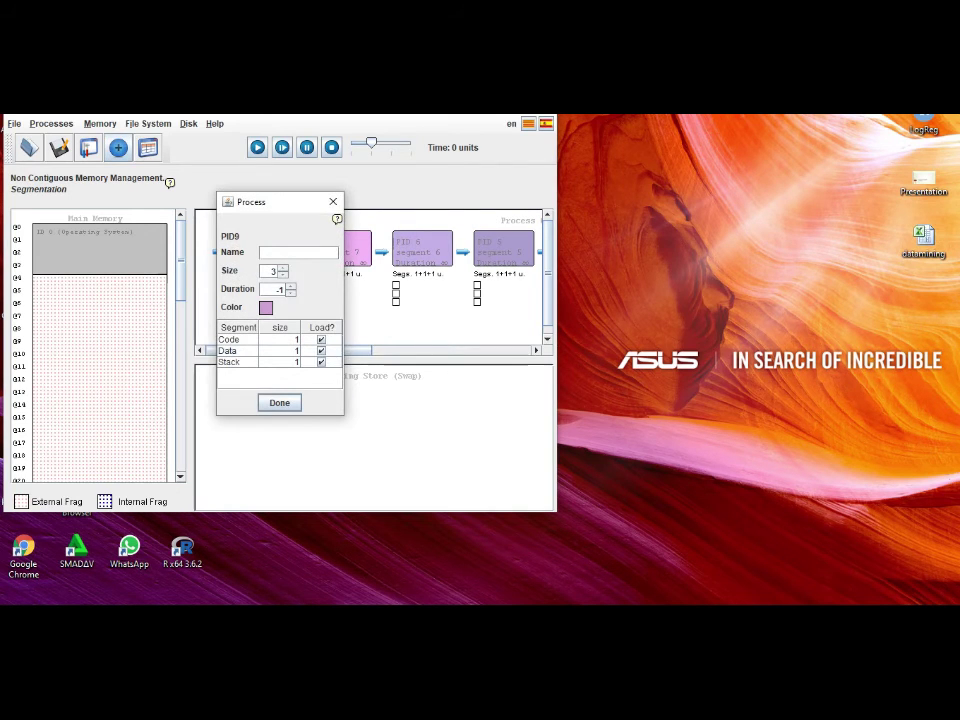
text(segment 9)
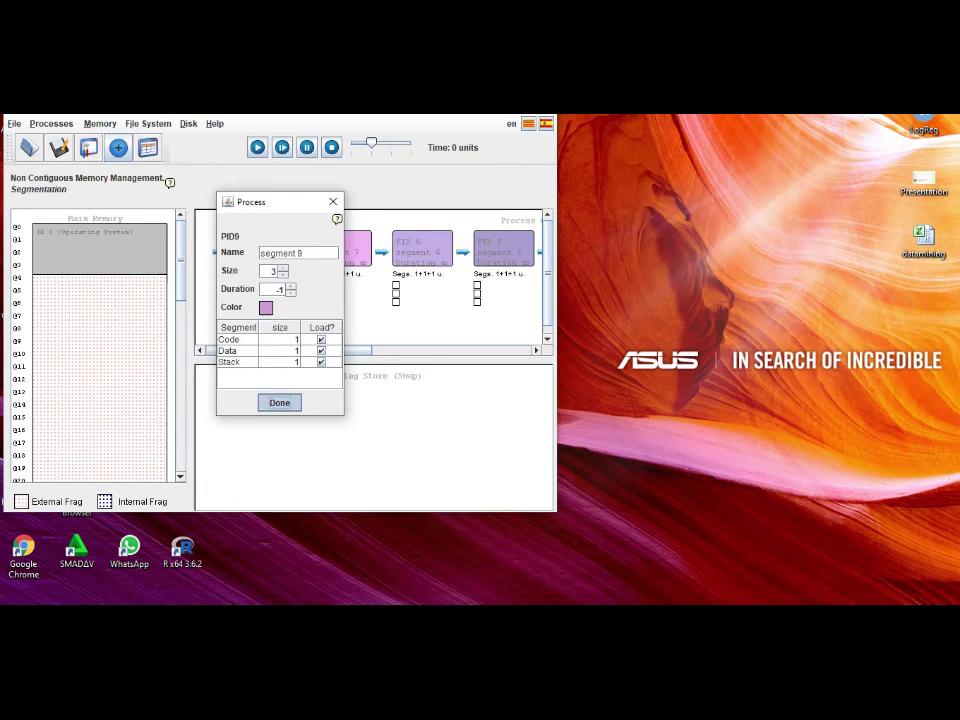
key(Return)
click(118, 148)
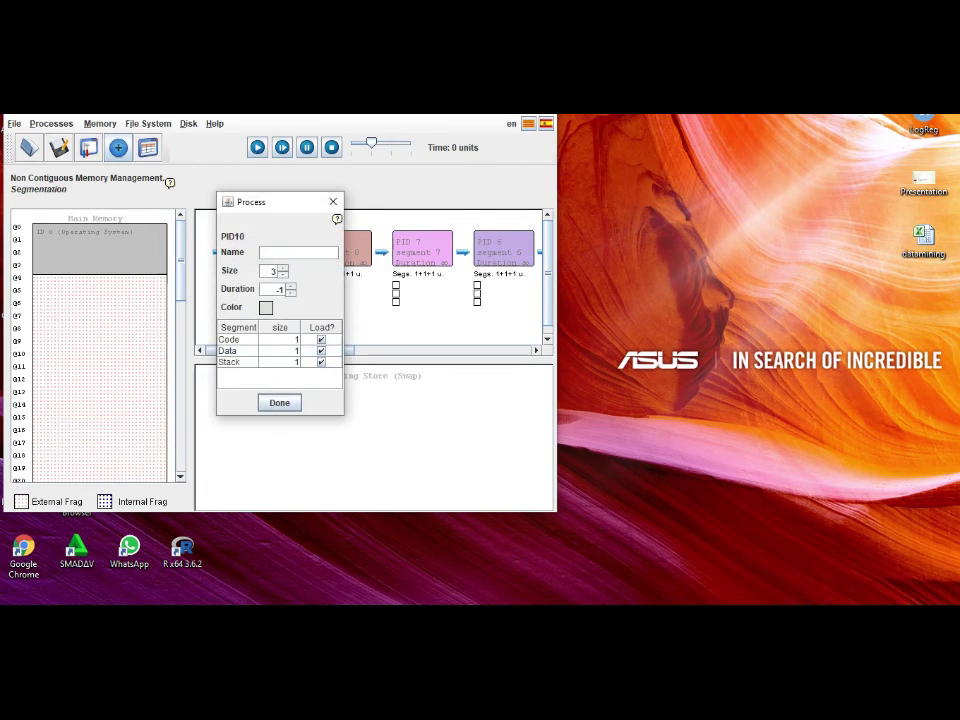
text(segment)
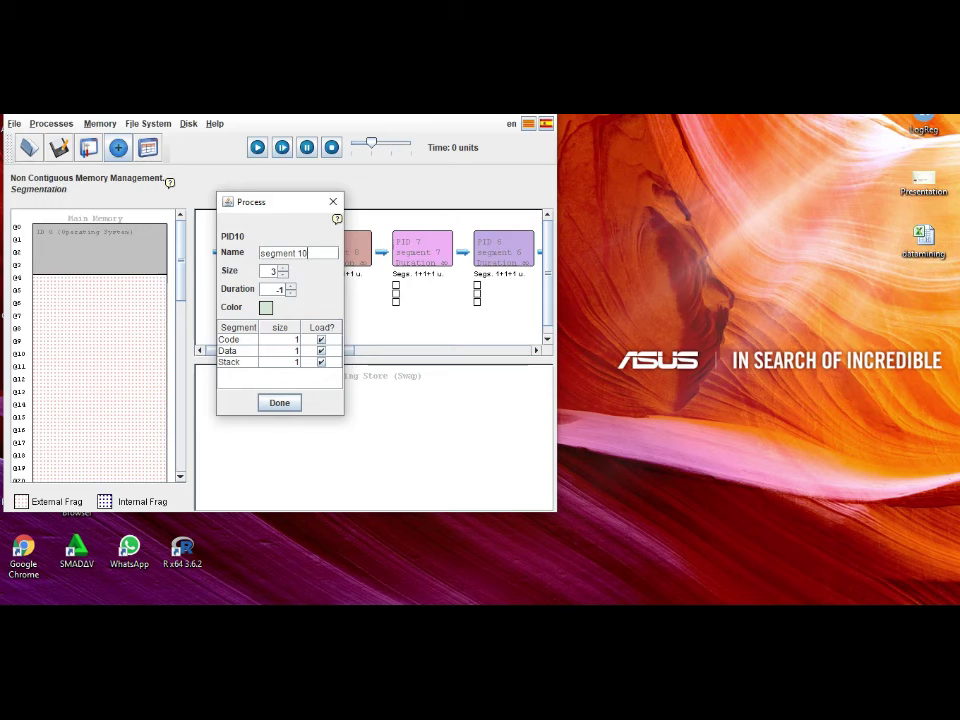
text( 10)
key(Return)
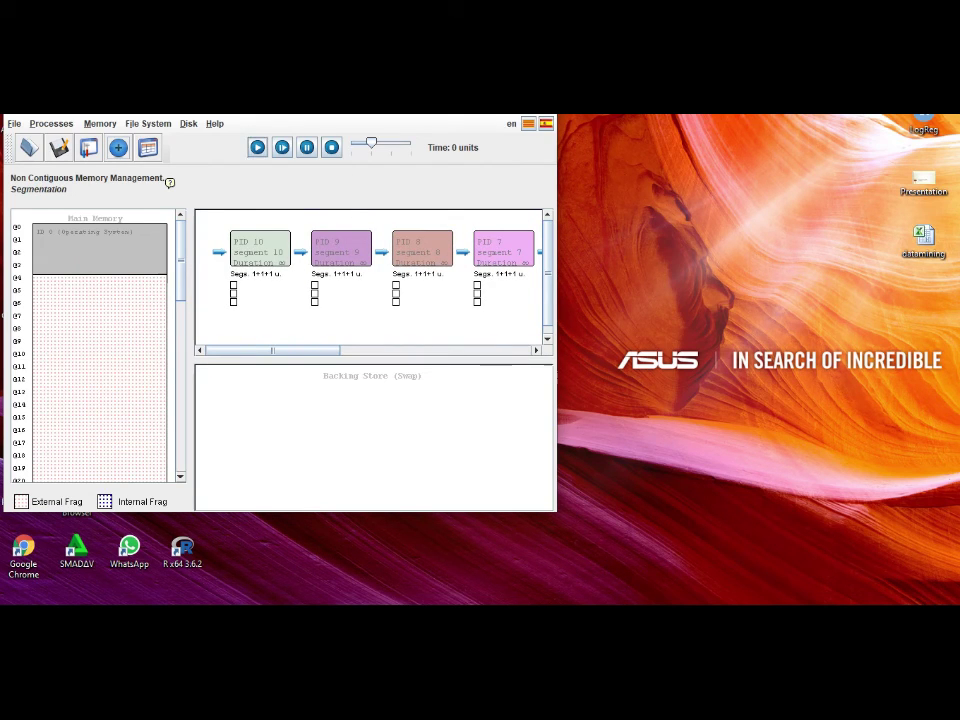
- Run the segmentation simulation and place the Occupation report beside the main window to follow the memory addresses
click(257, 147)
click(148, 147)
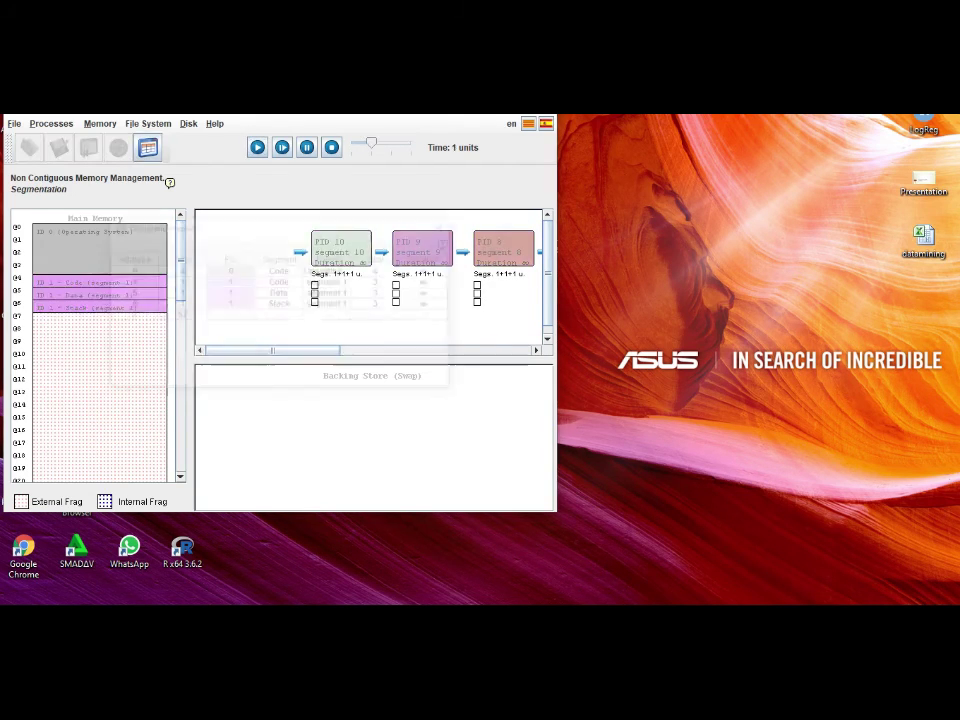
drag(280, 226, 734, 275)
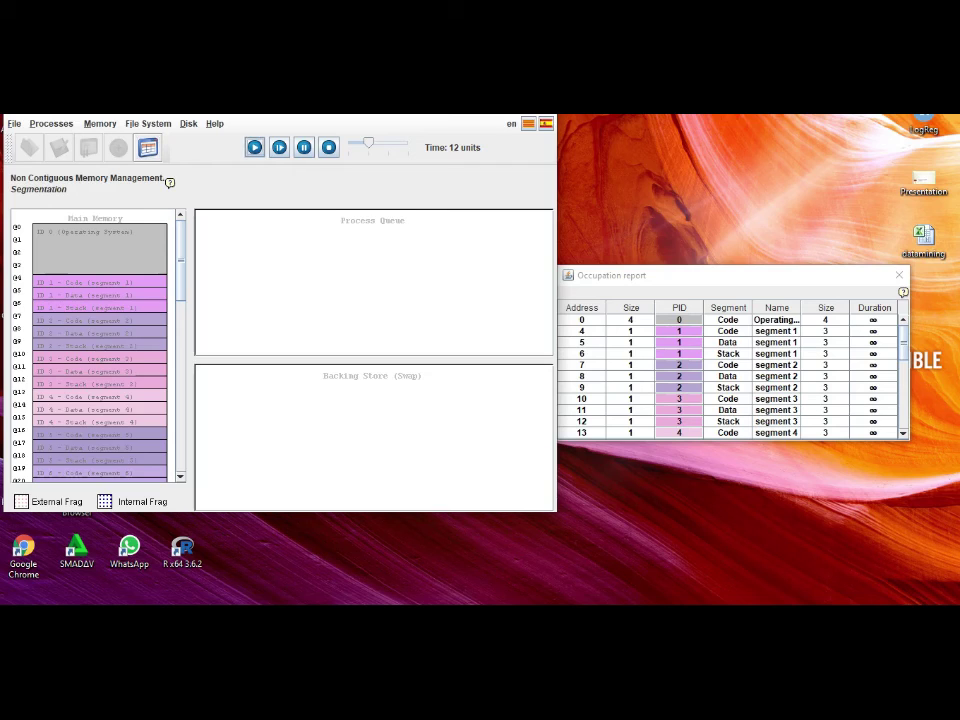
- Stop the segmentation simulation and reset it to its initial state
click(329, 147)
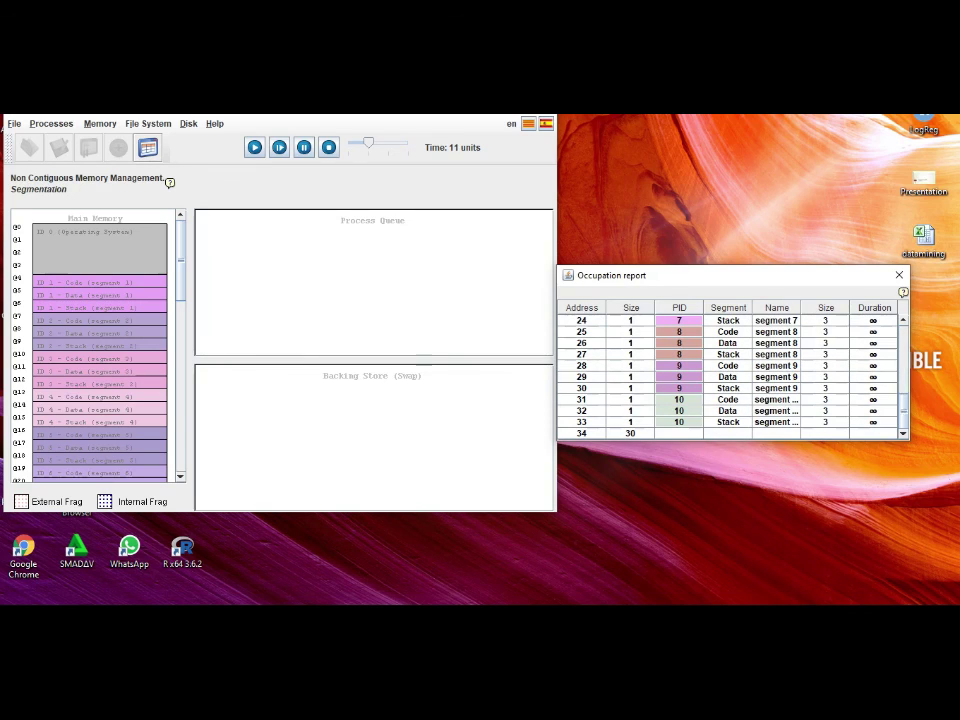
click(329, 148)
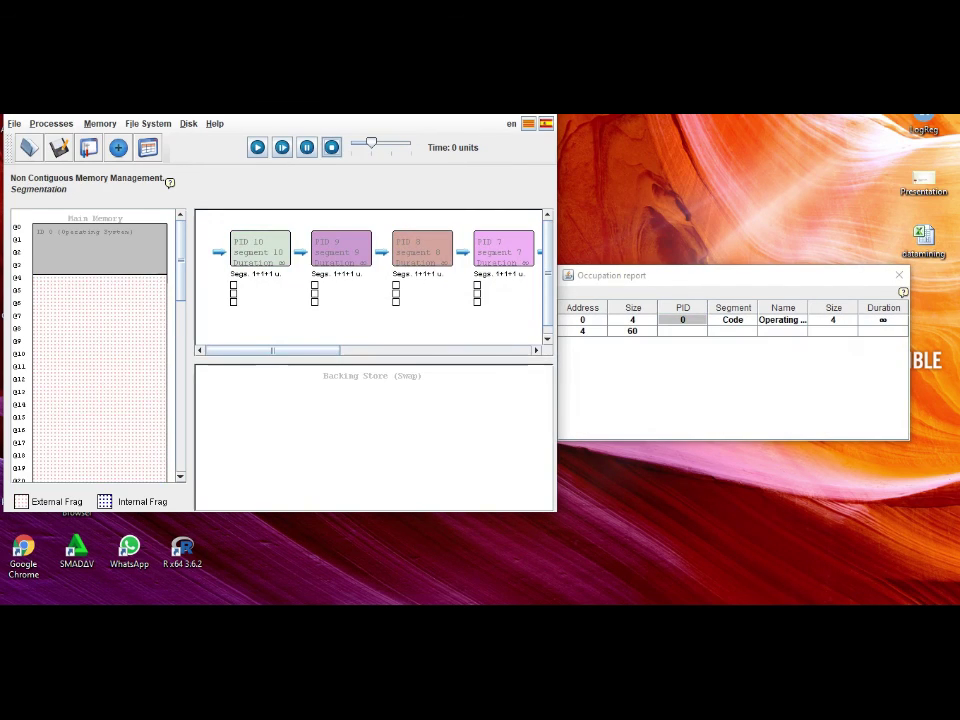